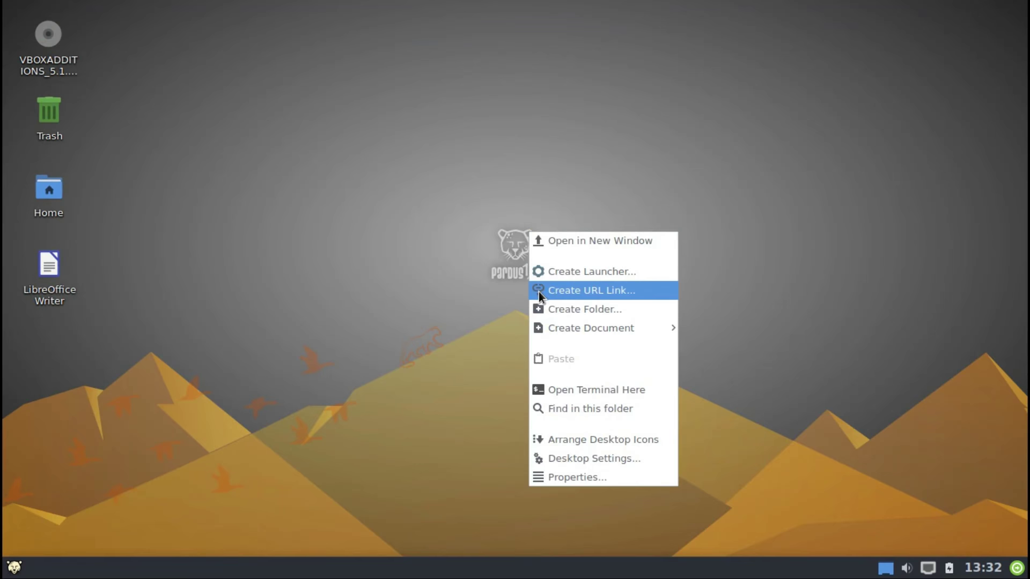
click(533, 268)
text(www.gmail.co)
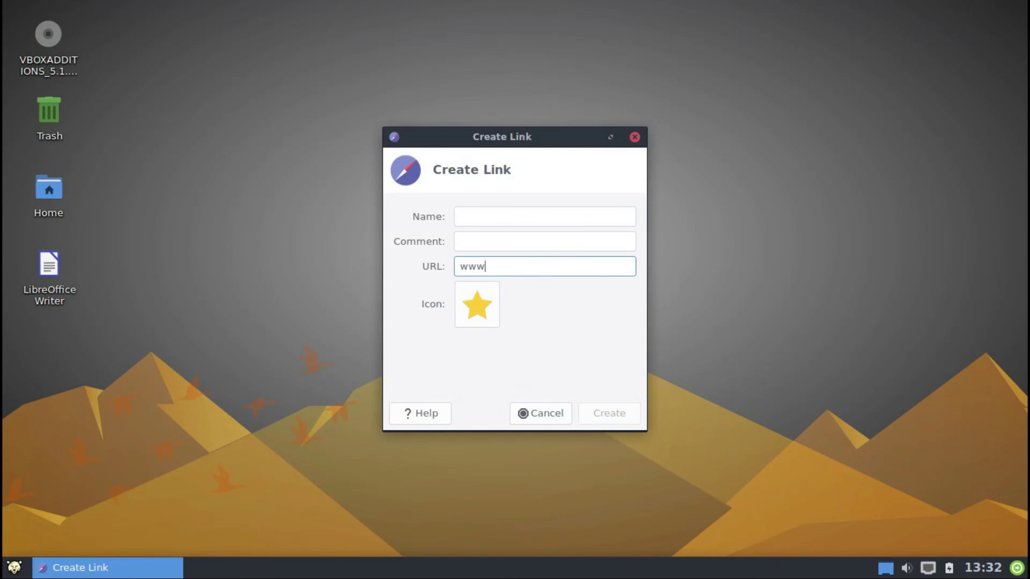
text(m)
click(509, 217)
text(mail)
Search all icons for "mail", pick the gmail icon for the link, and create the link.
click(473, 320)
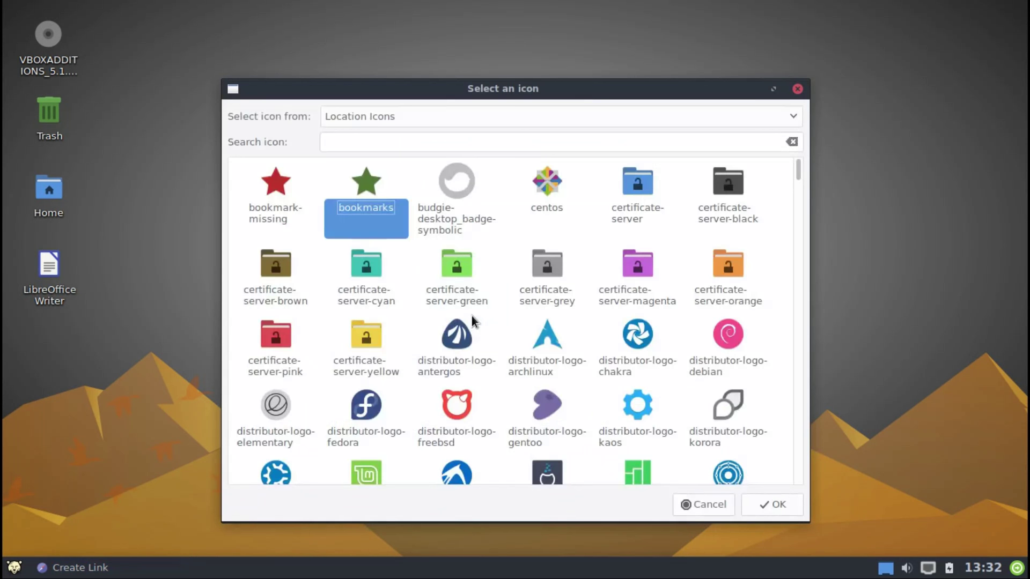
click(452, 110)
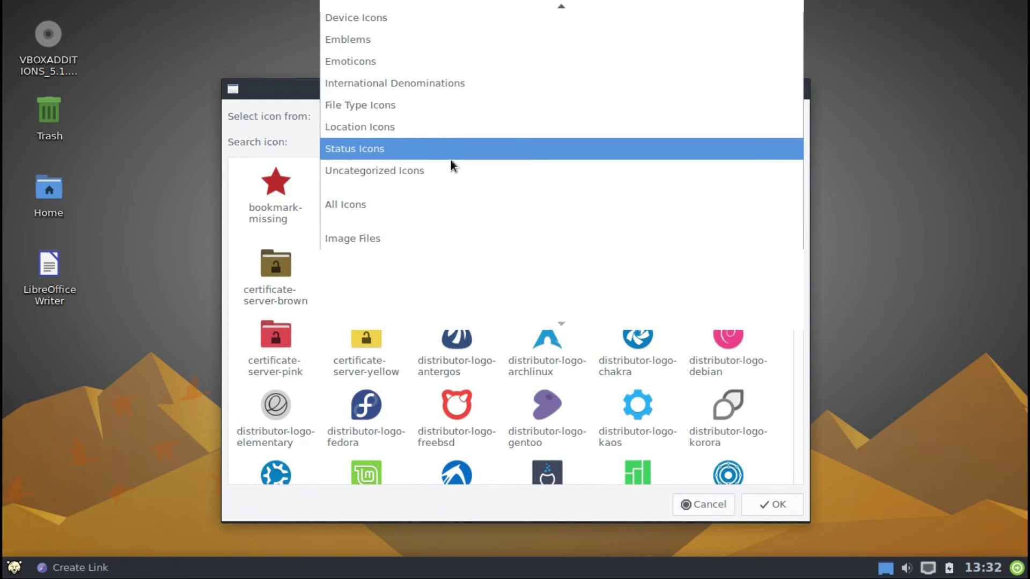
click(440, 208)
click(481, 145)
text(mail)
drag(799, 410, 814, 134)
click(547, 410)
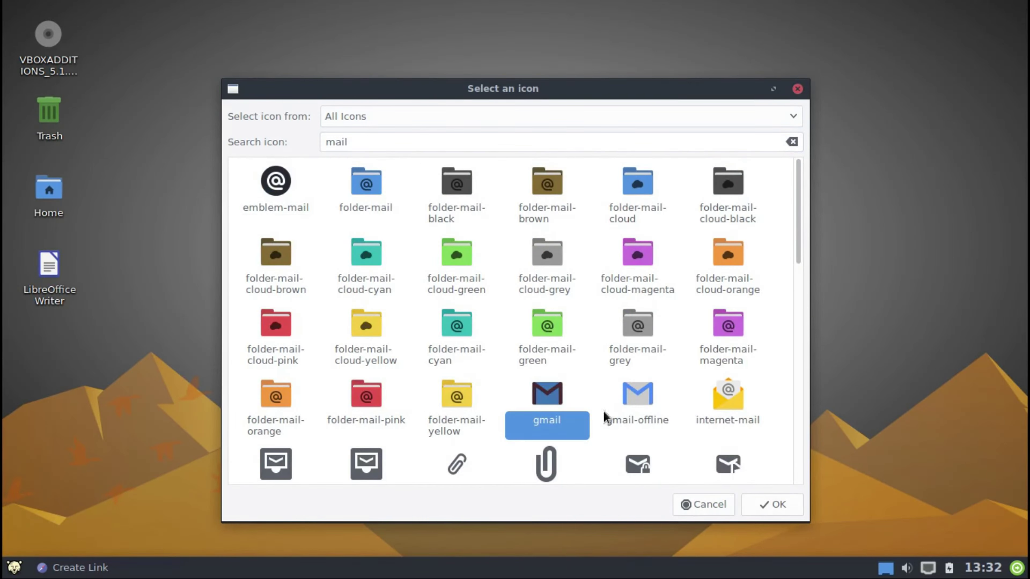
click(757, 510)
click(609, 414)
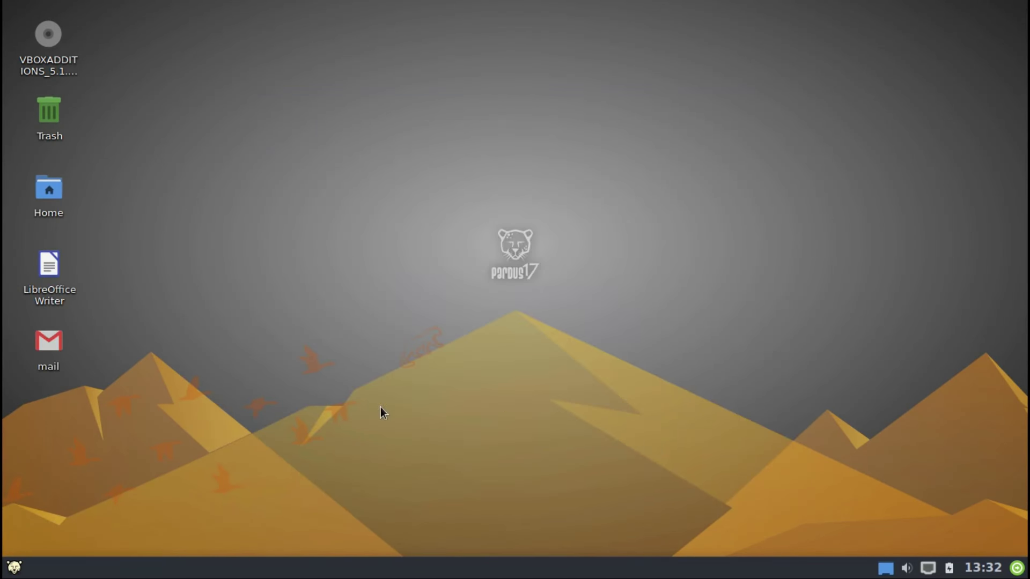
Test the mail link by opening it in the browser, and close the browser window.
double_click(35, 354)
click(406, 340)
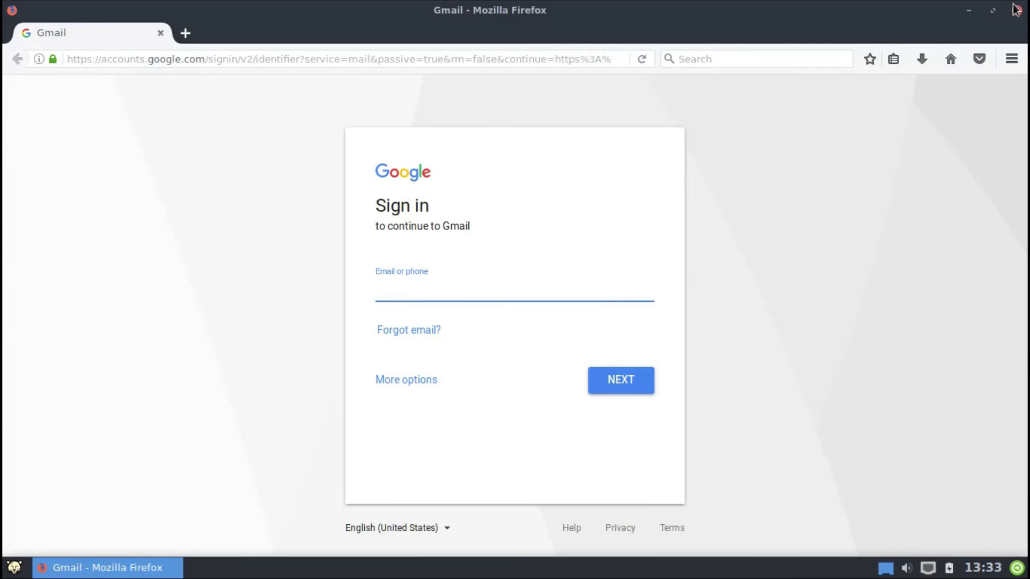
click(1017, 11)
Create a folder on the desktop with the default name New Folder.
right_click(628, 228)
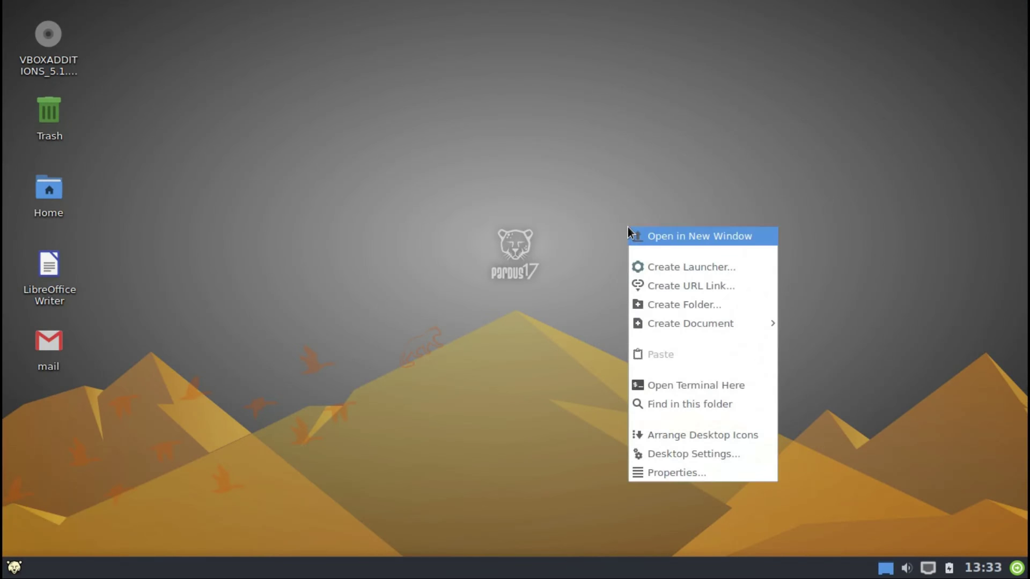
click(631, 298)
click(590, 316)
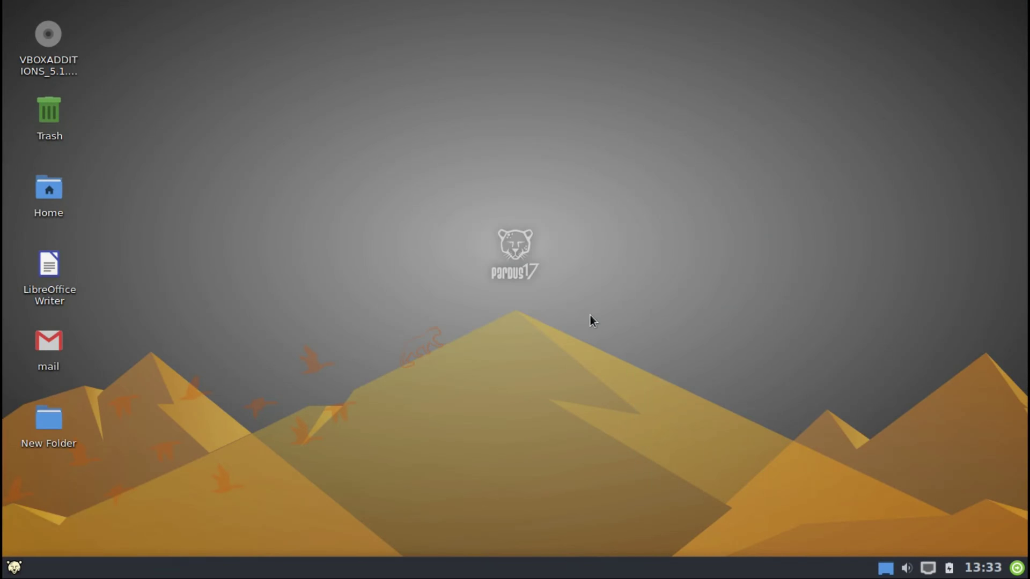
Create an empty document on the desktop with the default name New File.
right_click(590, 314)
mouse_move(678, 409)
click(786, 443)
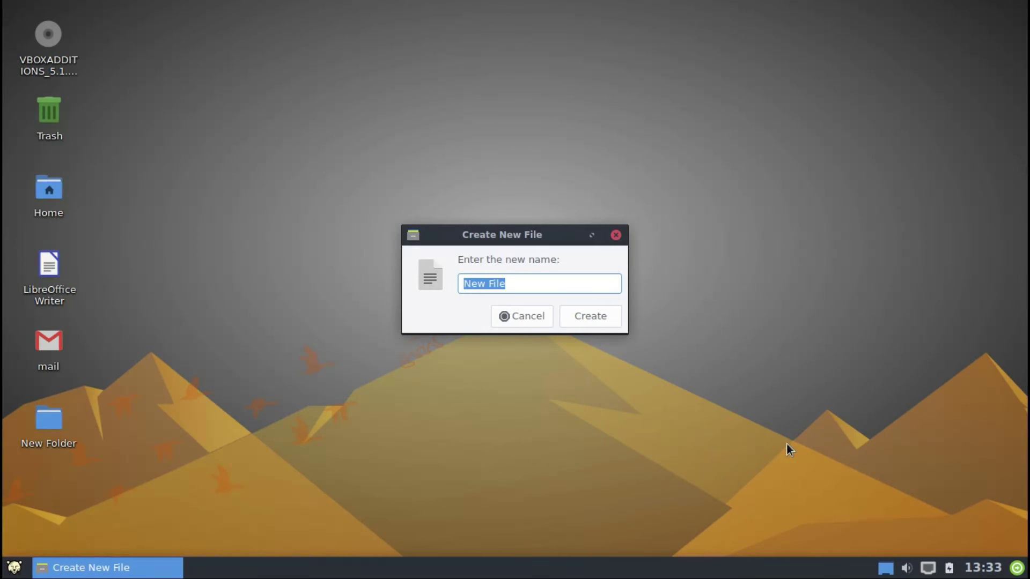
click(531, 285)
click(580, 321)
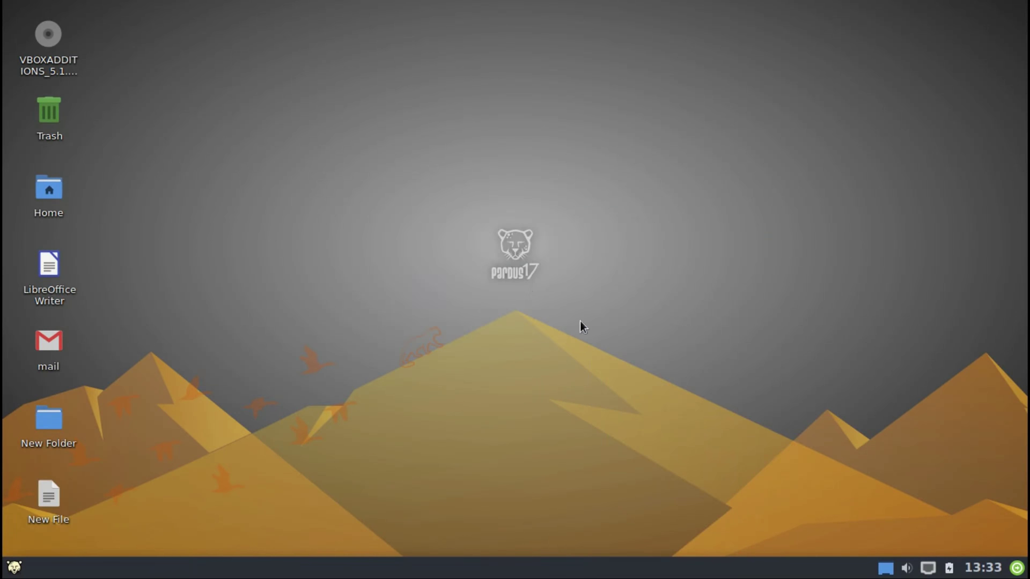
Open a terminal from the desktop, check the kernel release with uname -r, and close the terminal.
right_click(533, 288)
click(570, 447)
text(uname -r)
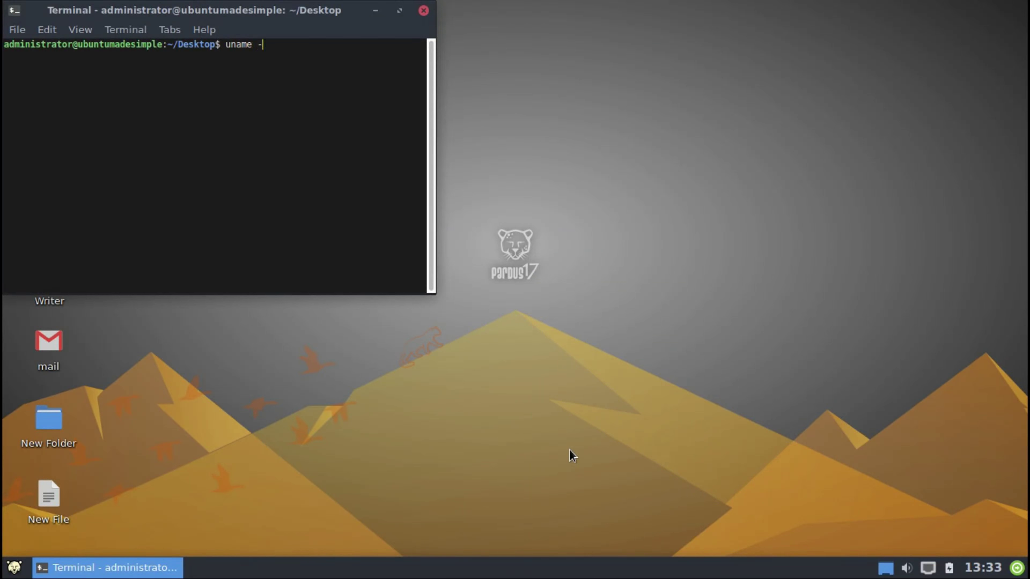
key(Return)
click(422, 13)
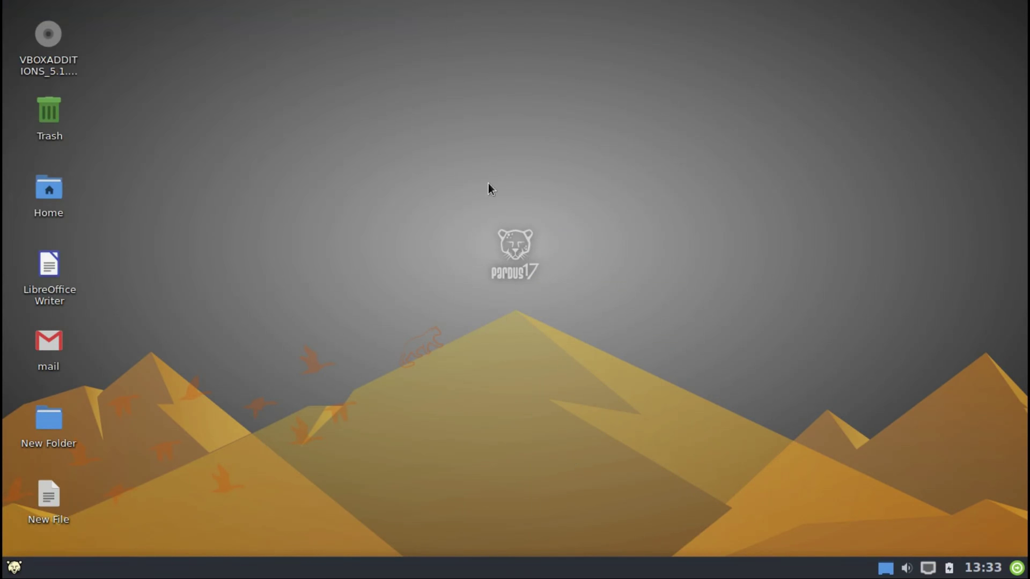
Search the Desktop folder for "new" and look at the search location choices.
right_click(488, 185)
click(514, 364)
text(new)
key(Return)
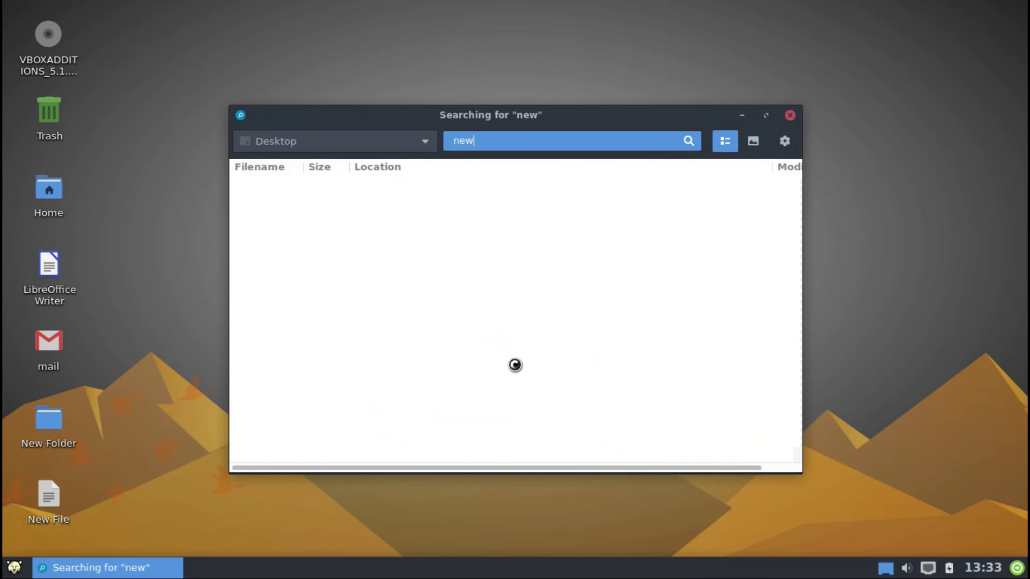
click(408, 148)
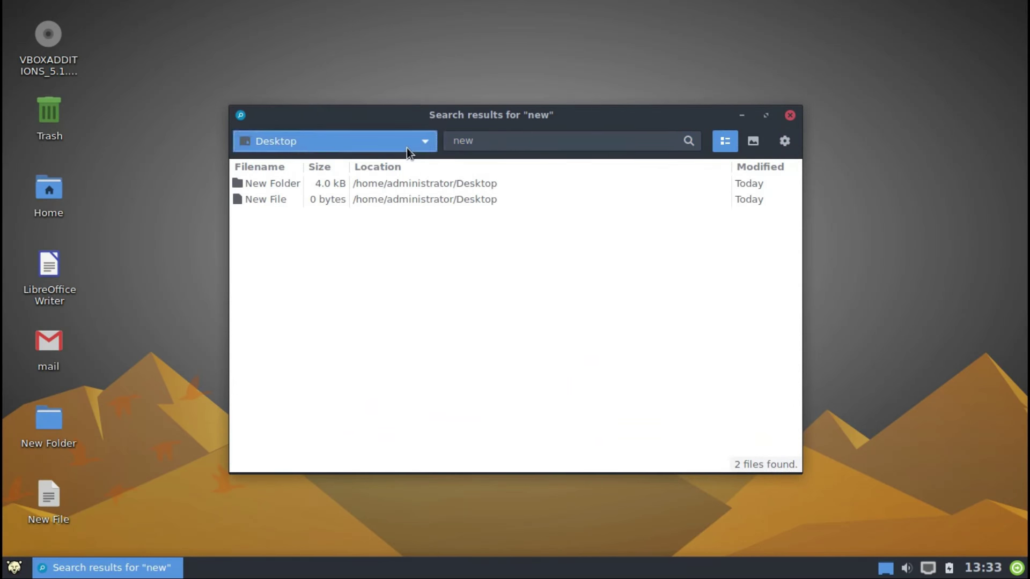
click(409, 150)
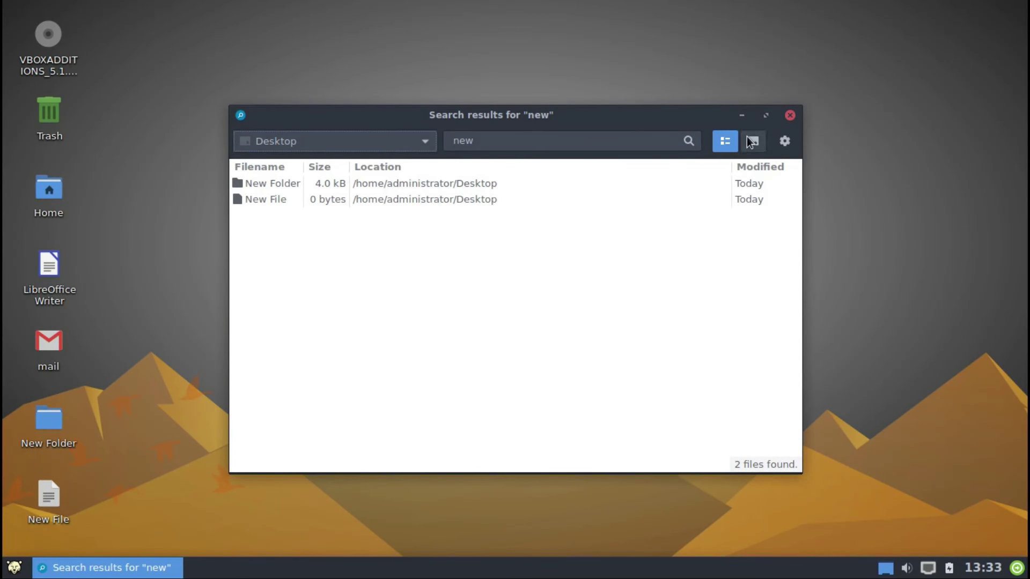
Show the search results as thumbnails, look at the search options, and close the search window.
click(751, 141)
click(778, 146)
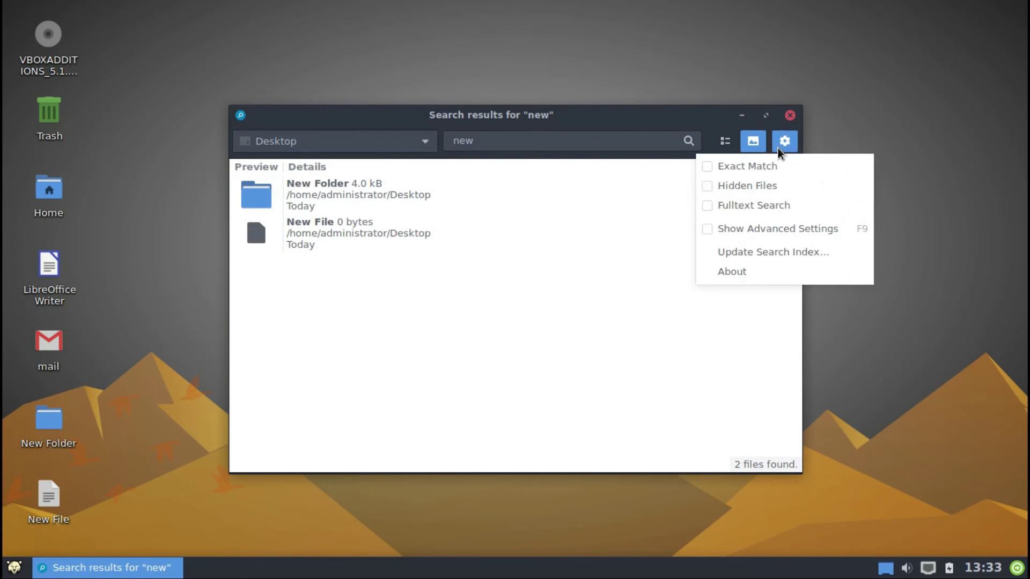
click(789, 116)
click(788, 117)
Arrange the desktop icons and set the desktop wallpaper to the mossy pillars beside the sea.
right_click(518, 271)
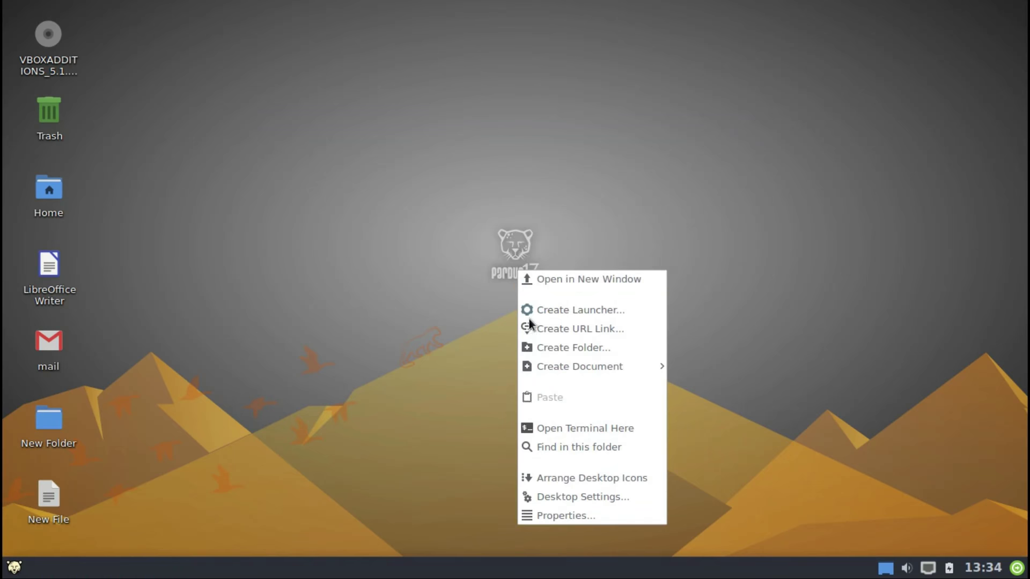
click(533, 479)
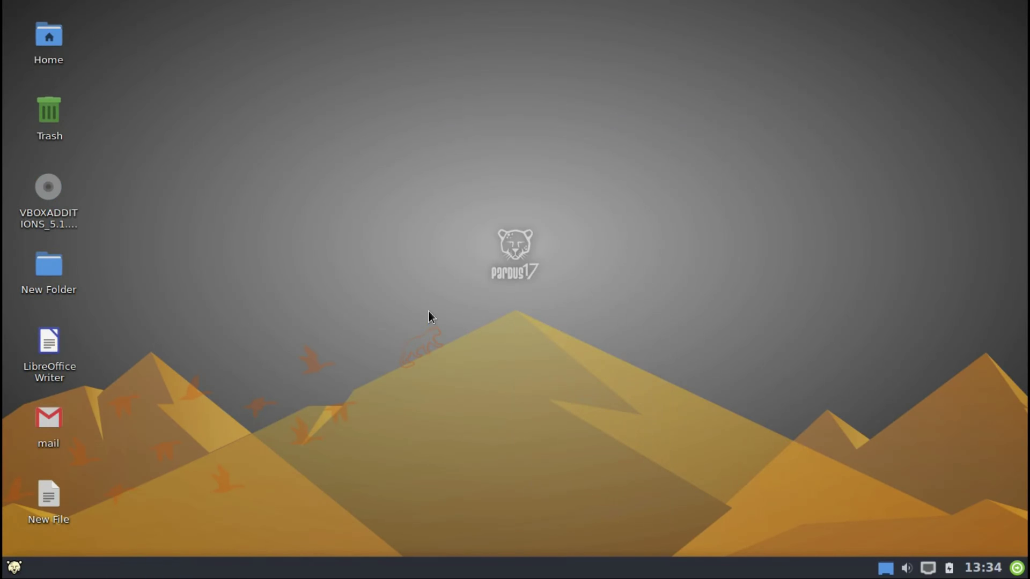
right_click(429, 311)
click(462, 538)
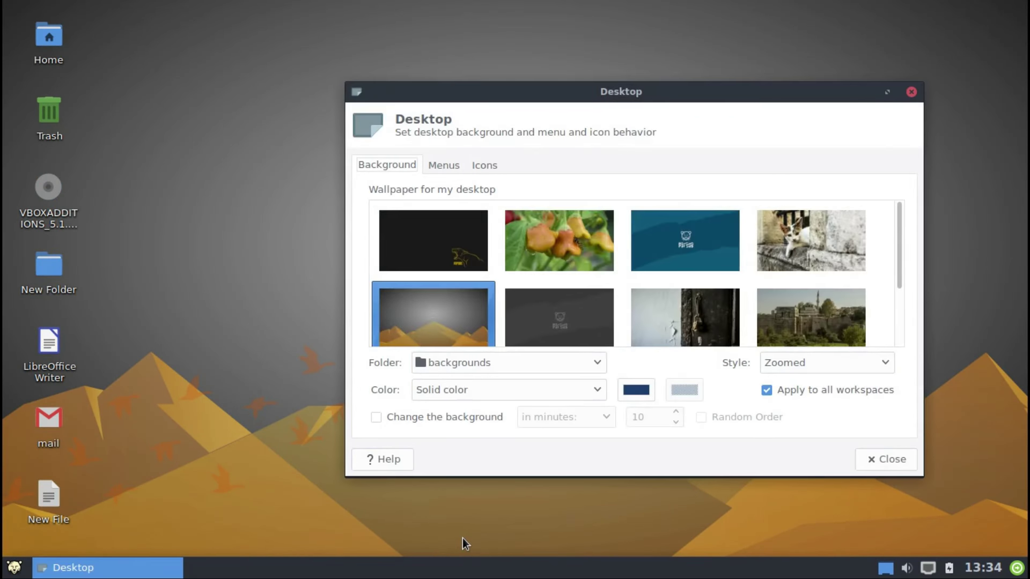
double_click(678, 98)
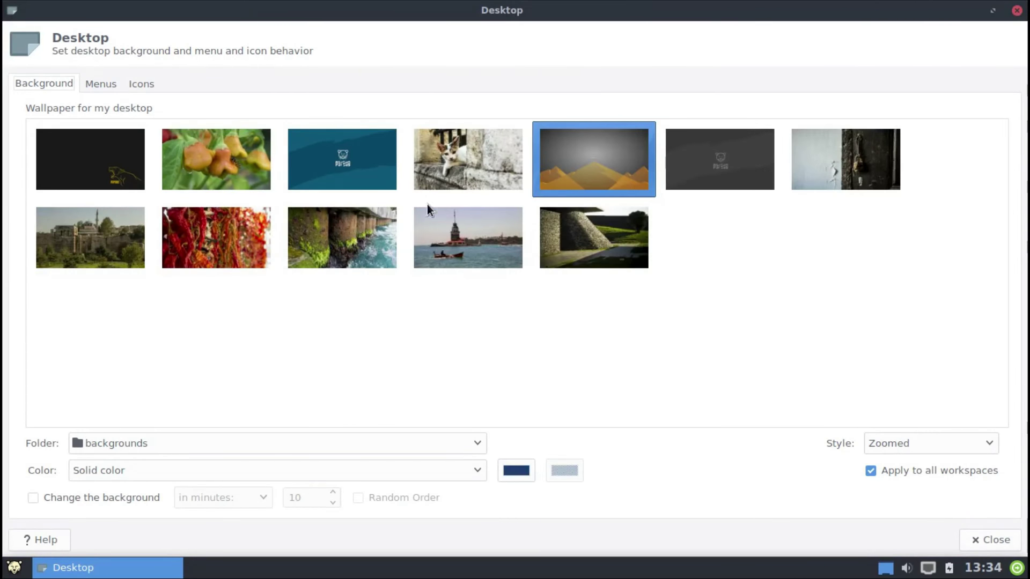
click(372, 223)
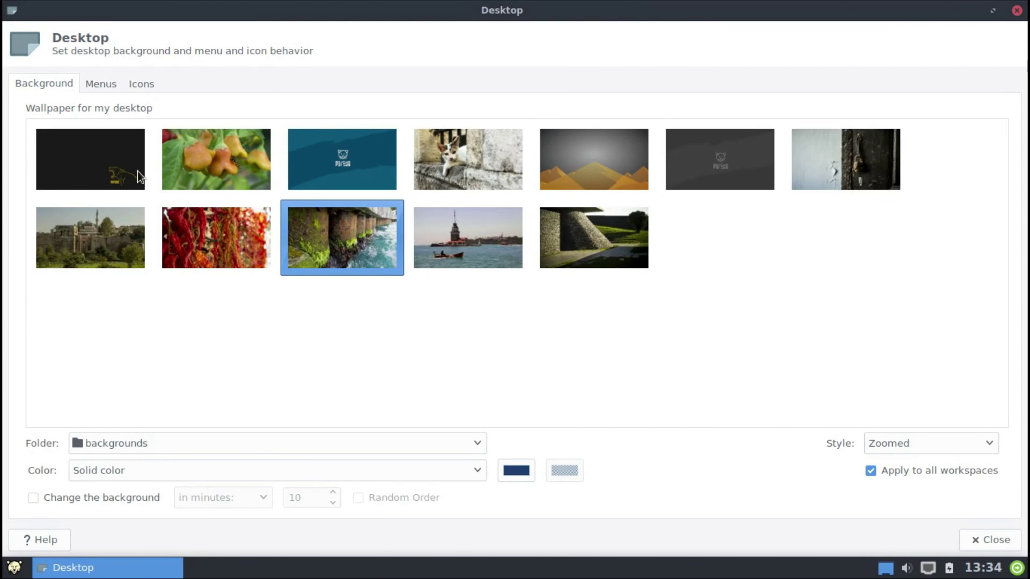
Look over the desktop menu settings, set the desktop icon size to 36, and close the desktop settings.
click(101, 80)
click(144, 85)
click(128, 159)
click(128, 159)
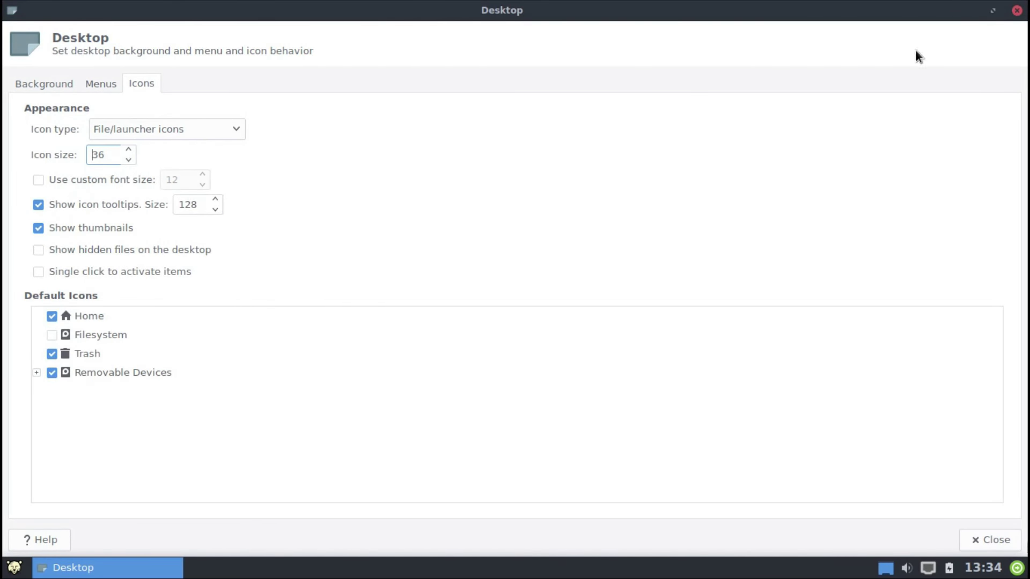
double_click(916, 14)
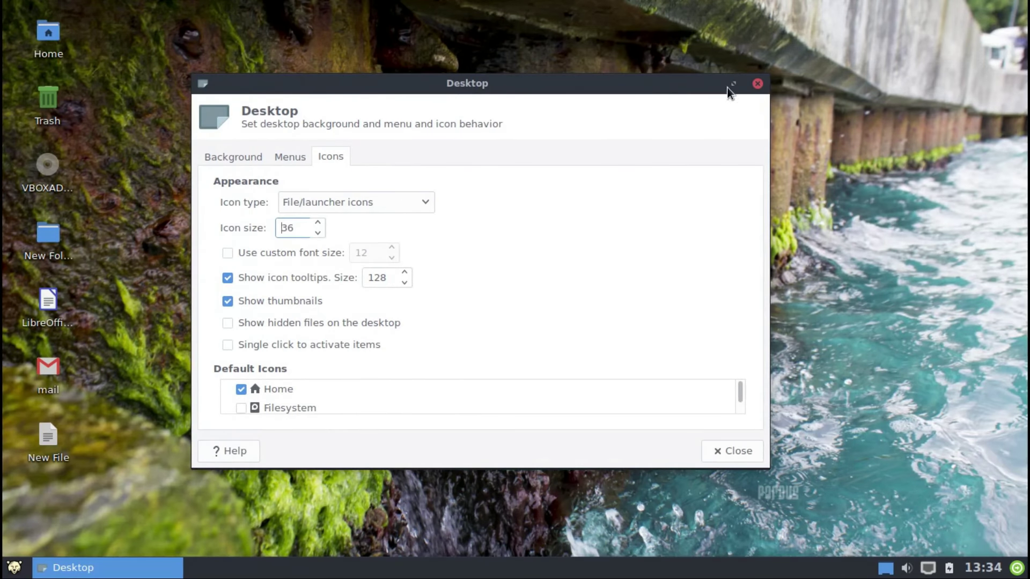
click(758, 84)
View the session log-out options without leaving the session, and check the panel clock.
click(1016, 568)
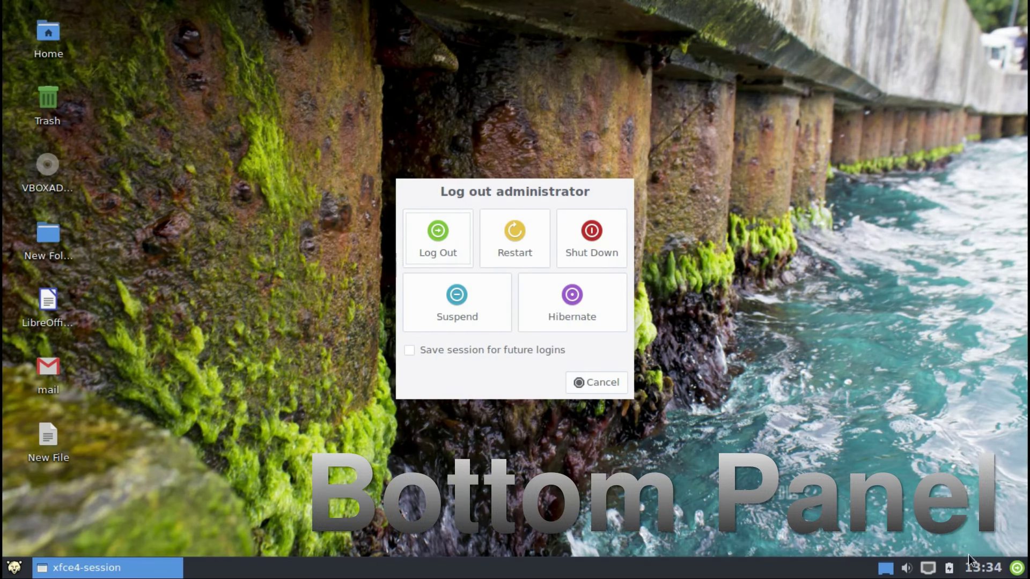
click(600, 382)
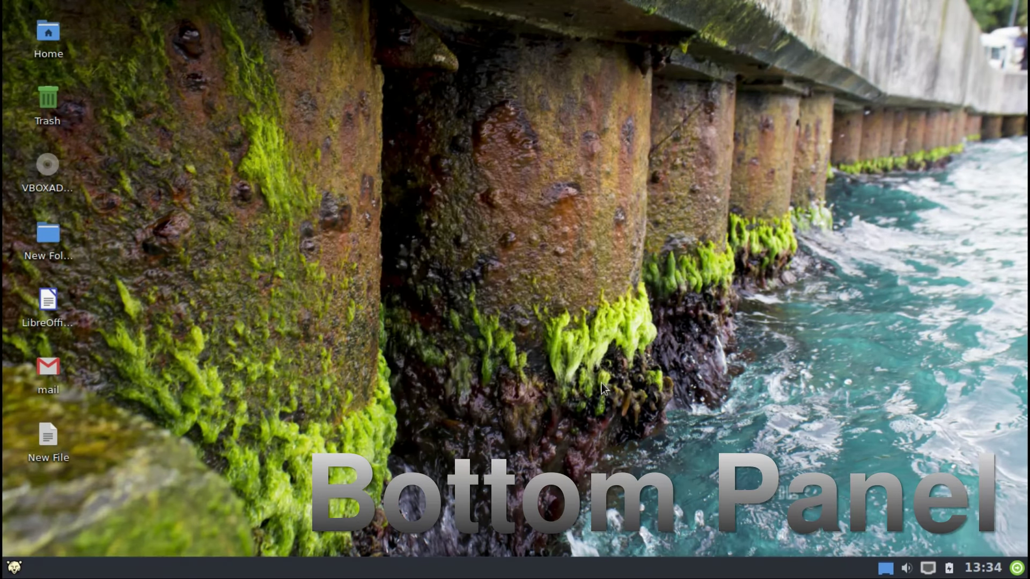
click(996, 569)
click(996, 569)
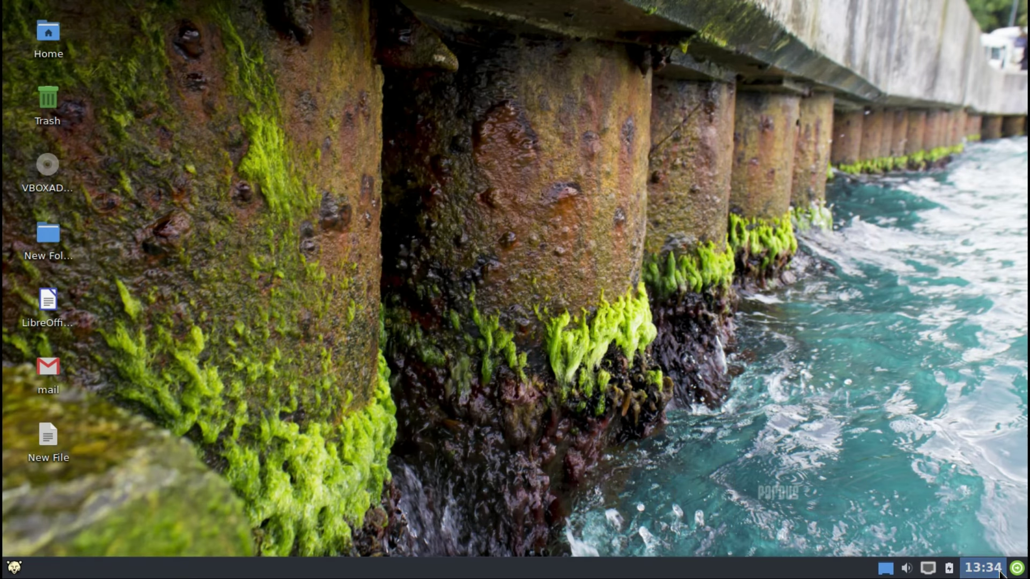
Review the power manager's General, System, Display, Security and Devices settings, and close the window.
click(948, 569)
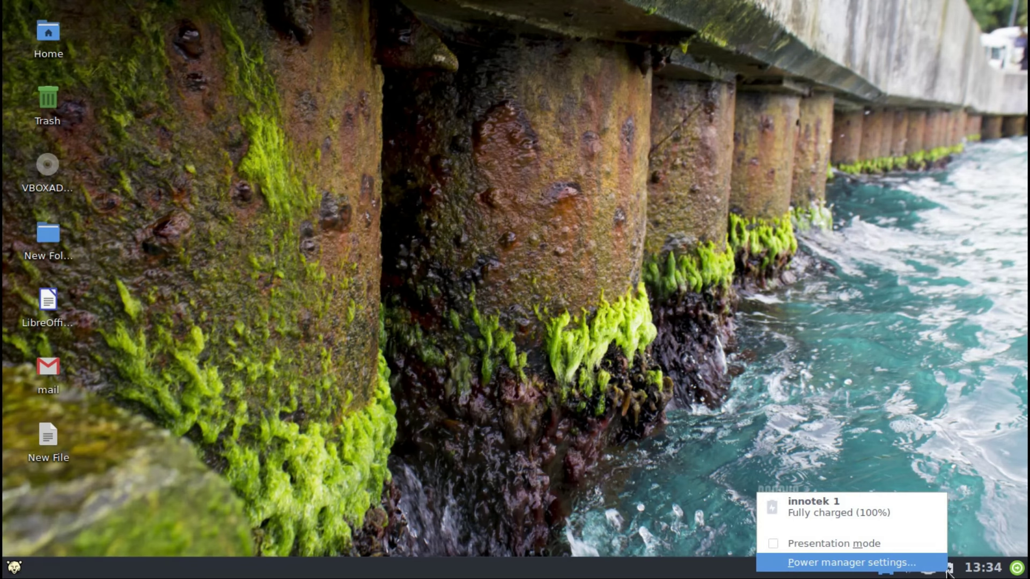
click(944, 563)
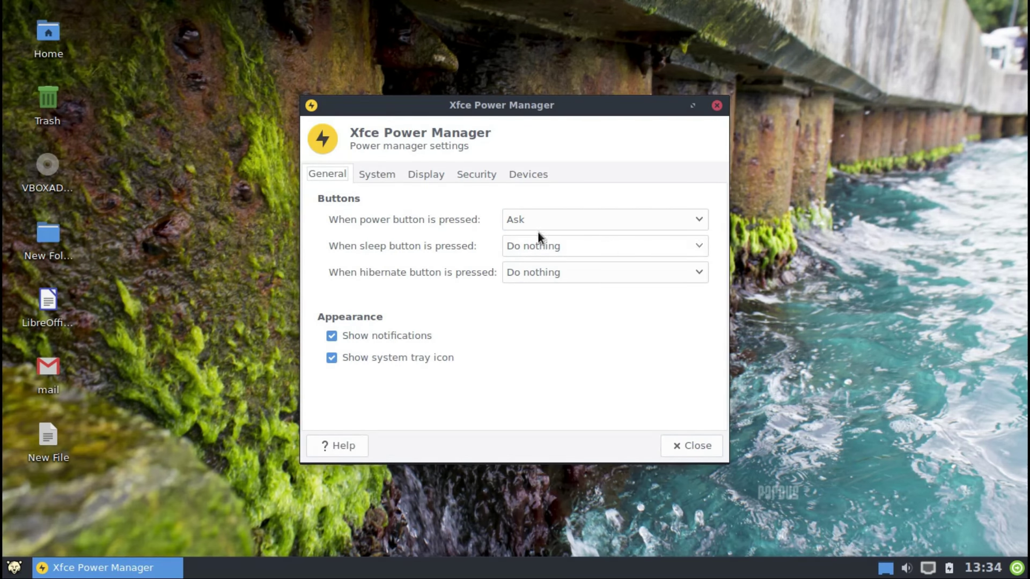
click(373, 178)
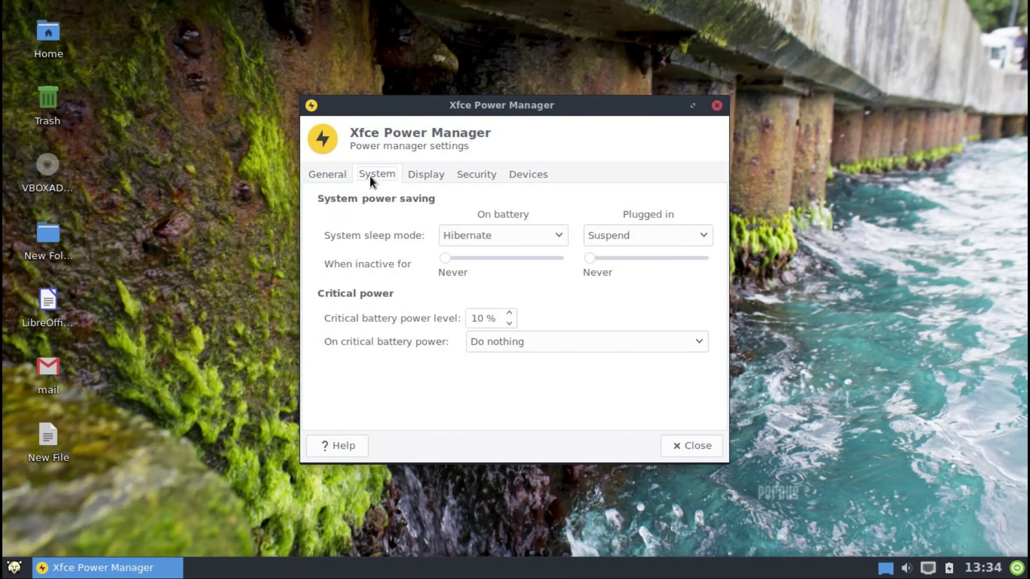
click(428, 170)
click(483, 172)
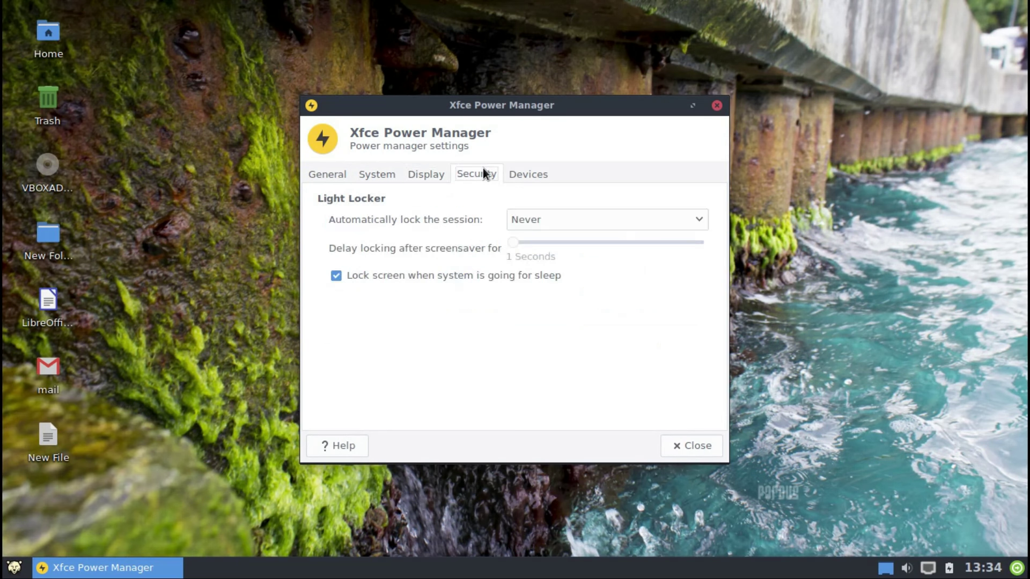
click(534, 180)
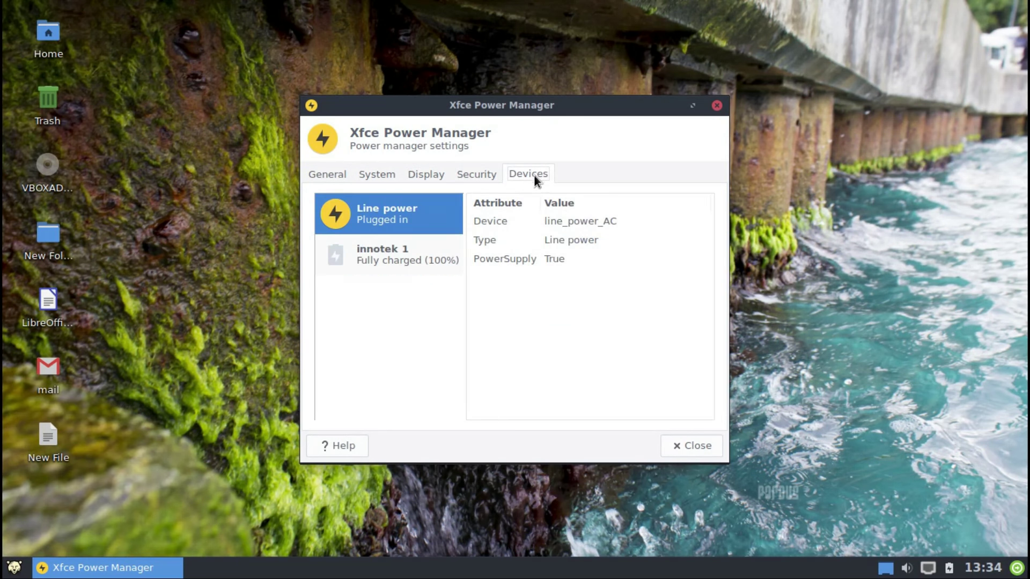
click(718, 106)
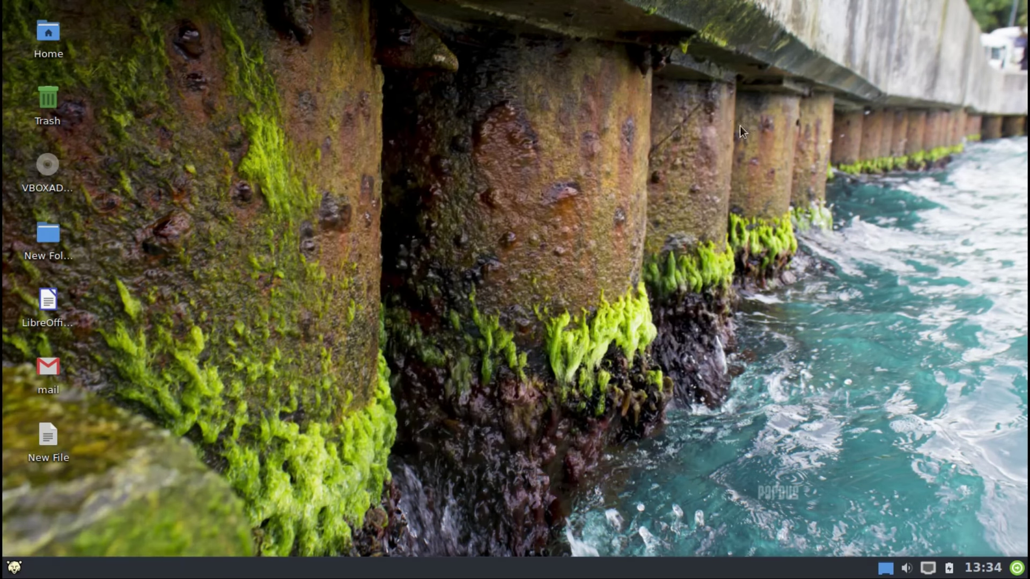
Check the status indicators beside the battery indicator, including the audio output volume controls.
click(923, 571)
click(923, 573)
click(912, 573)
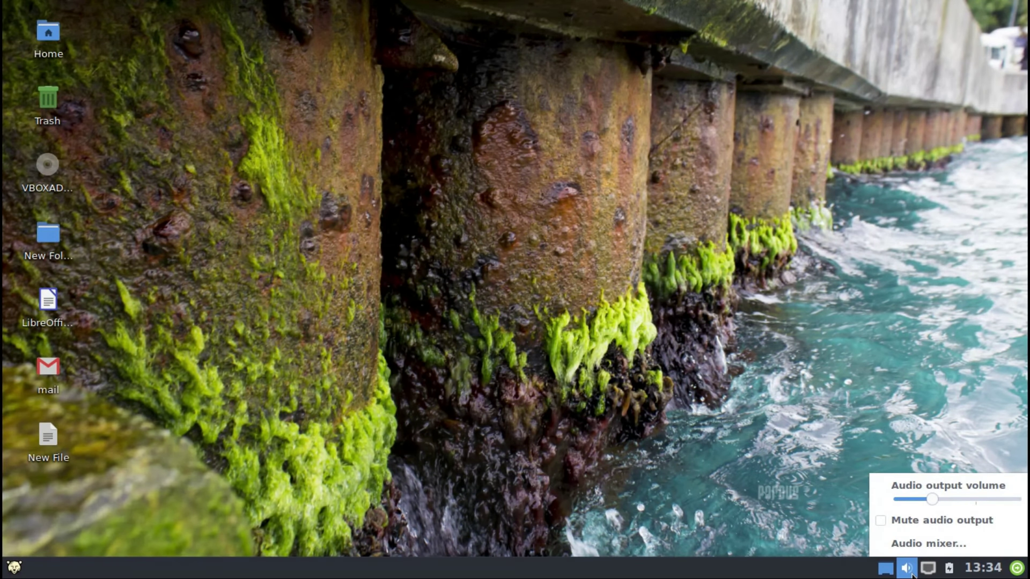
click(883, 573)
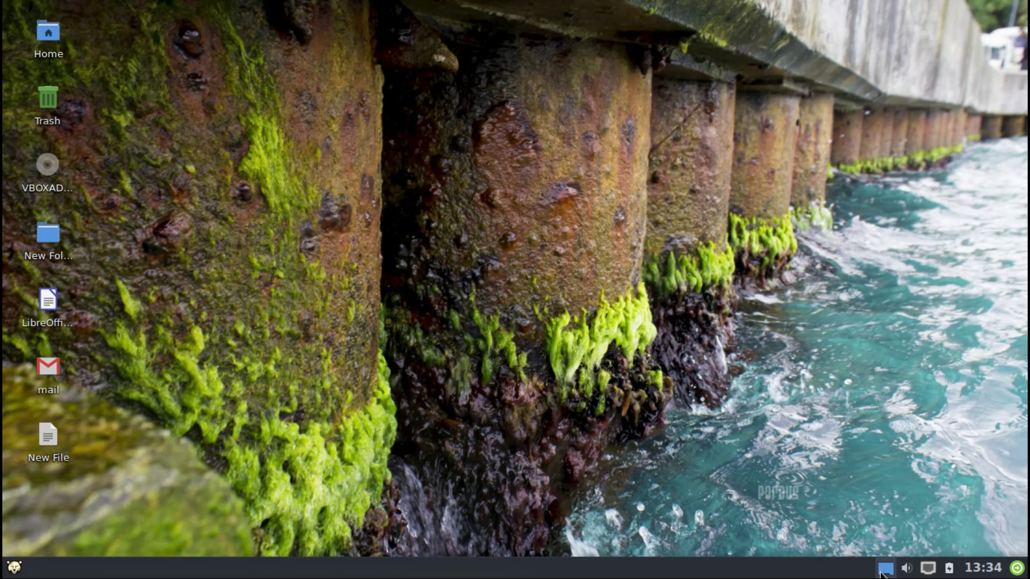
Open the About information for the desktop panel.
right_click(762, 572)
click(887, 569)
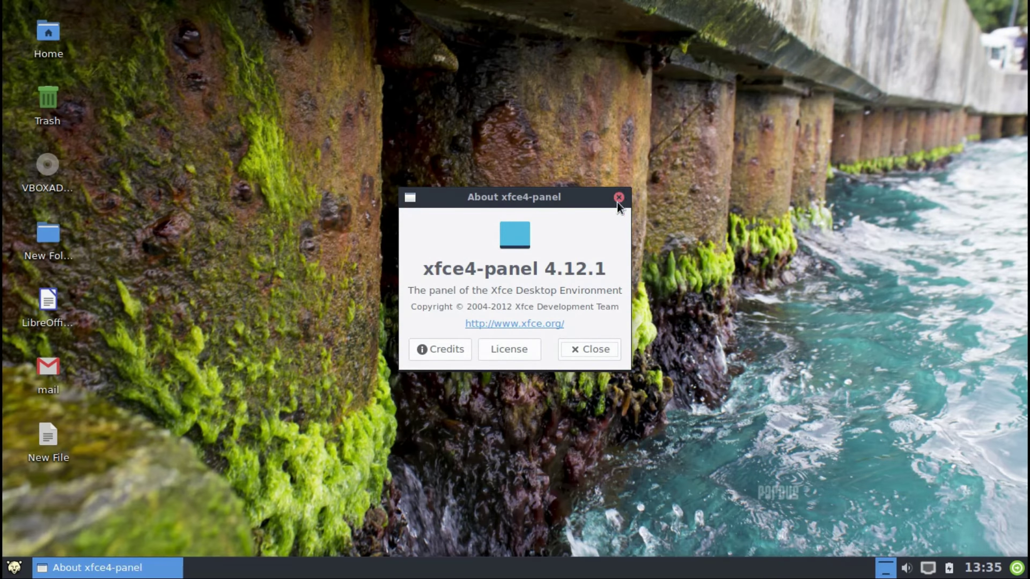
Close the panel's About window, view the Xfce panel's online help page, and close the browser.
click(618, 198)
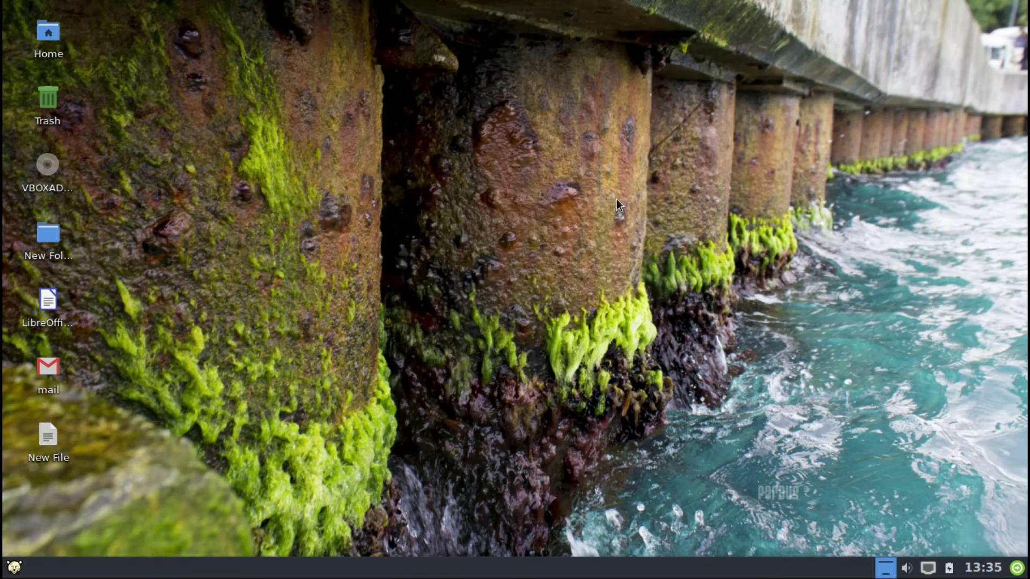
right_click(591, 576)
mouse_move(599, 575)
click(713, 550)
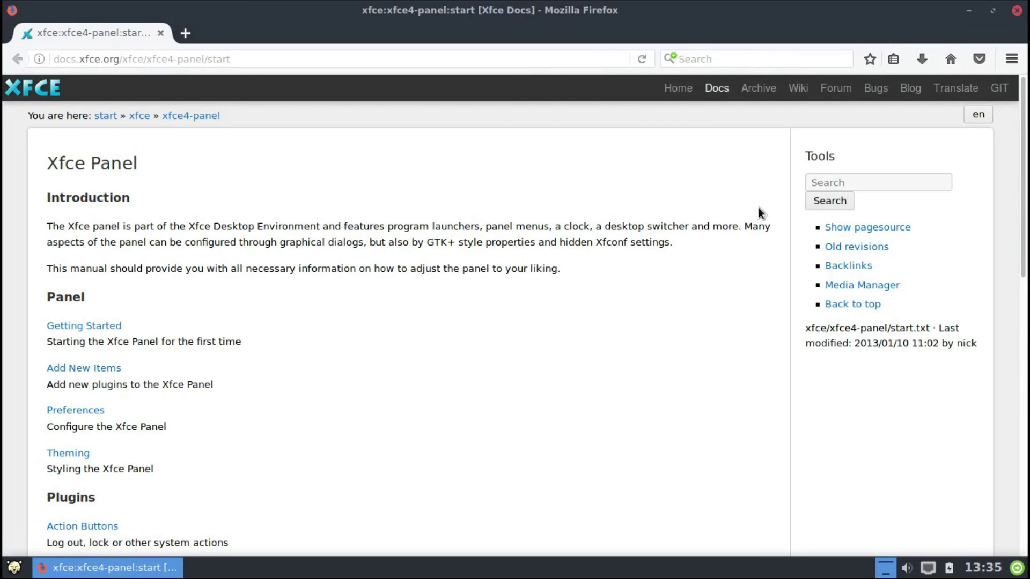
click(1016, 10)
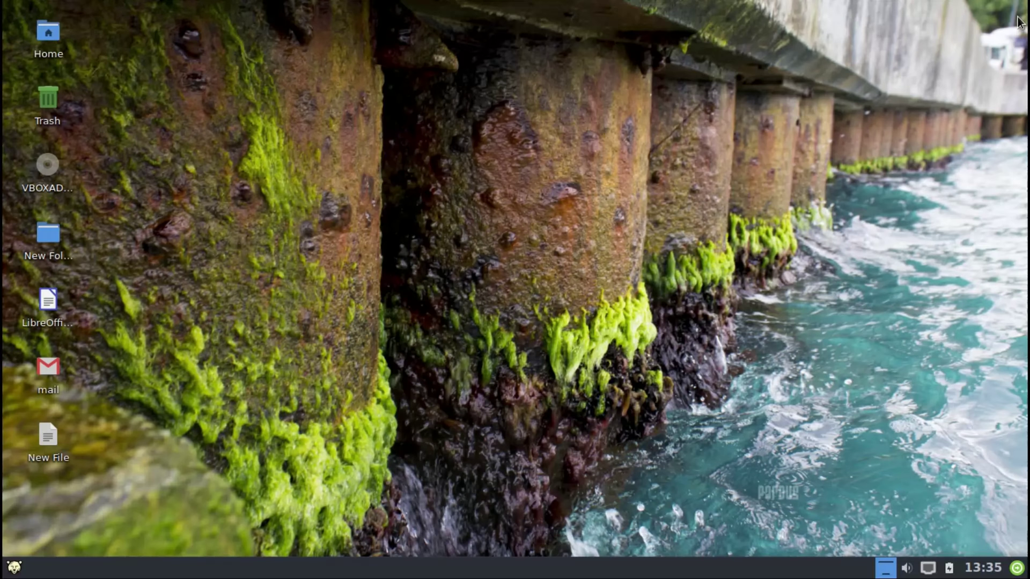
Add the System Load Monitor item to the bottom panel and close the Add New Items window.
right_click(606, 567)
mouse_move(630, 558)
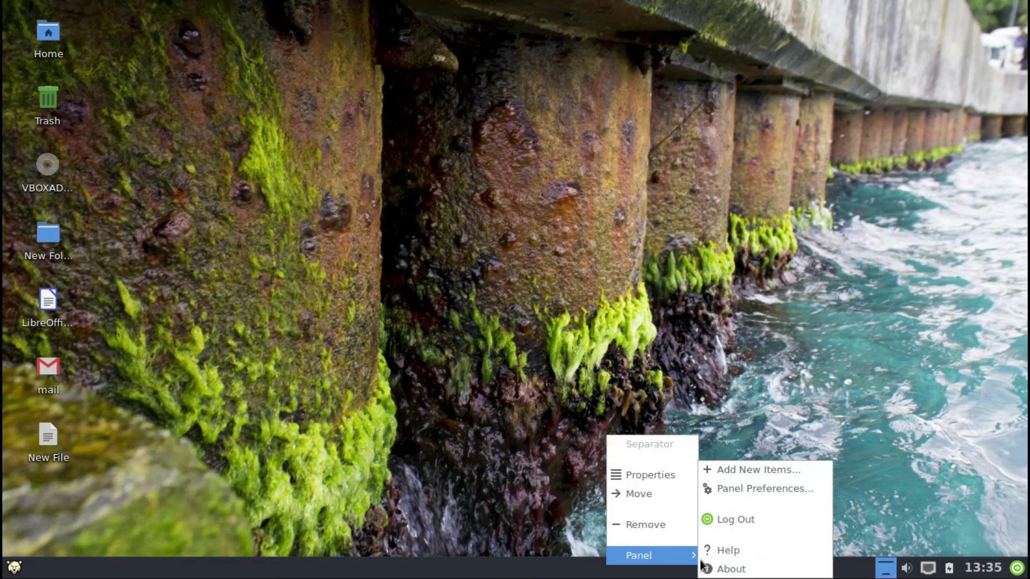
click(753, 470)
drag(635, 225, 641, 355)
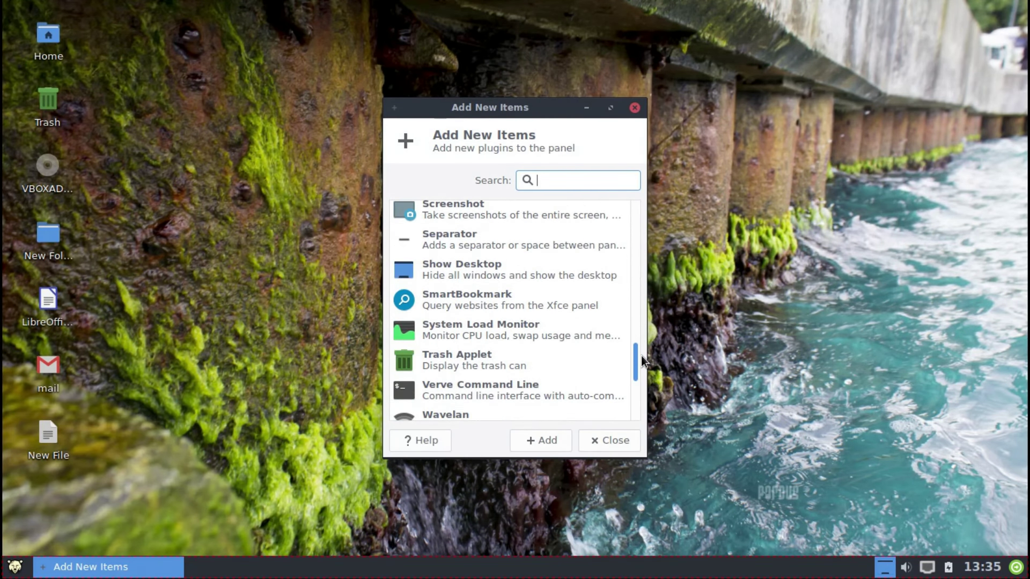
click(558, 329)
click(540, 439)
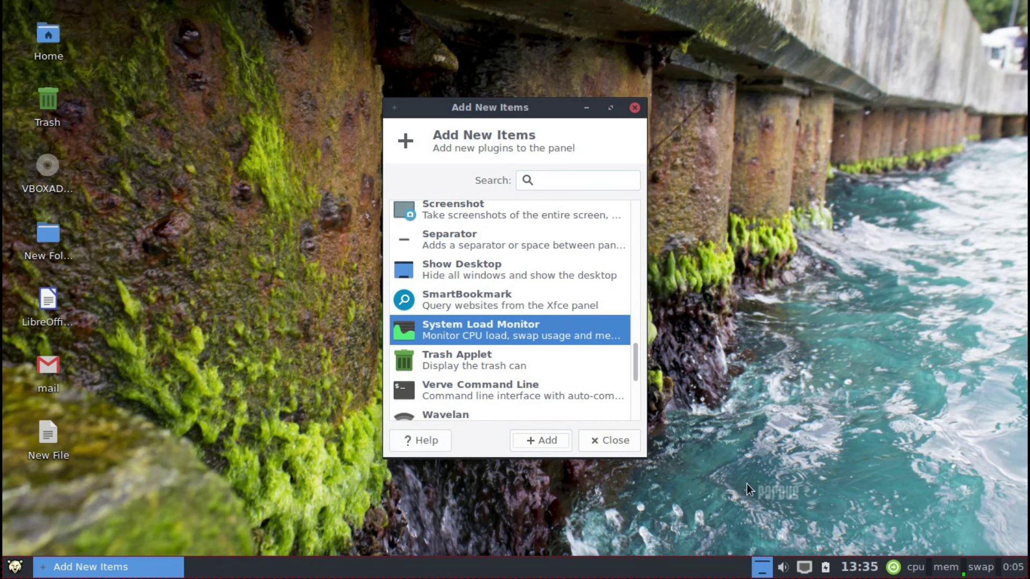
click(633, 108)
Check the style options in the panel separator's properties and close the window.
right_click(453, 568)
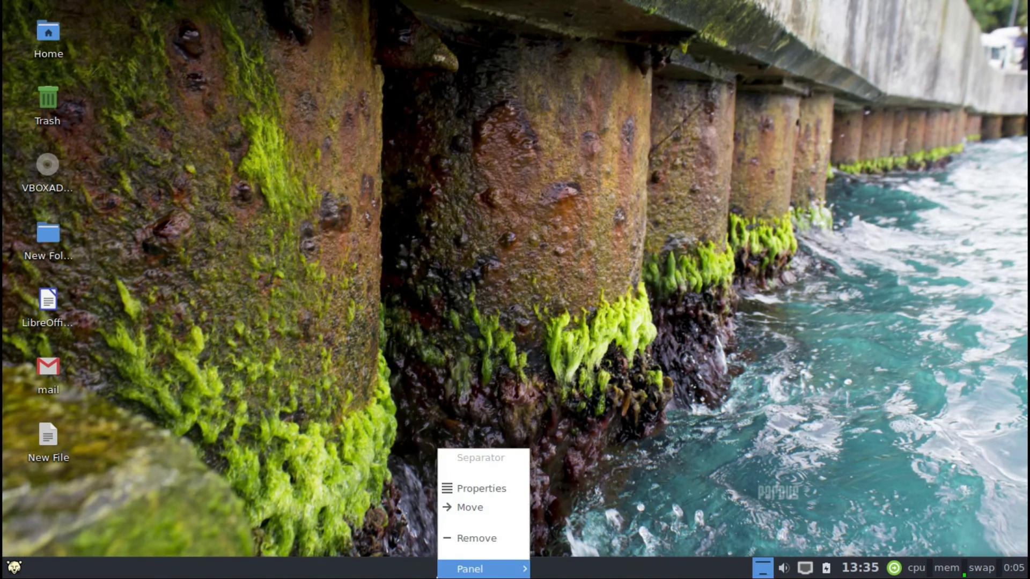
click(451, 489)
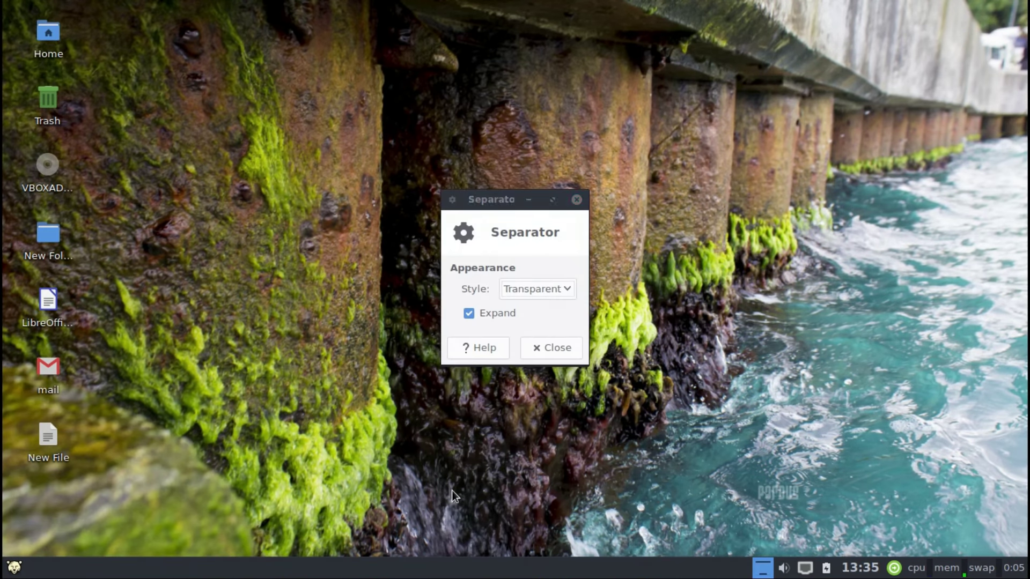
click(563, 289)
click(563, 288)
click(576, 200)
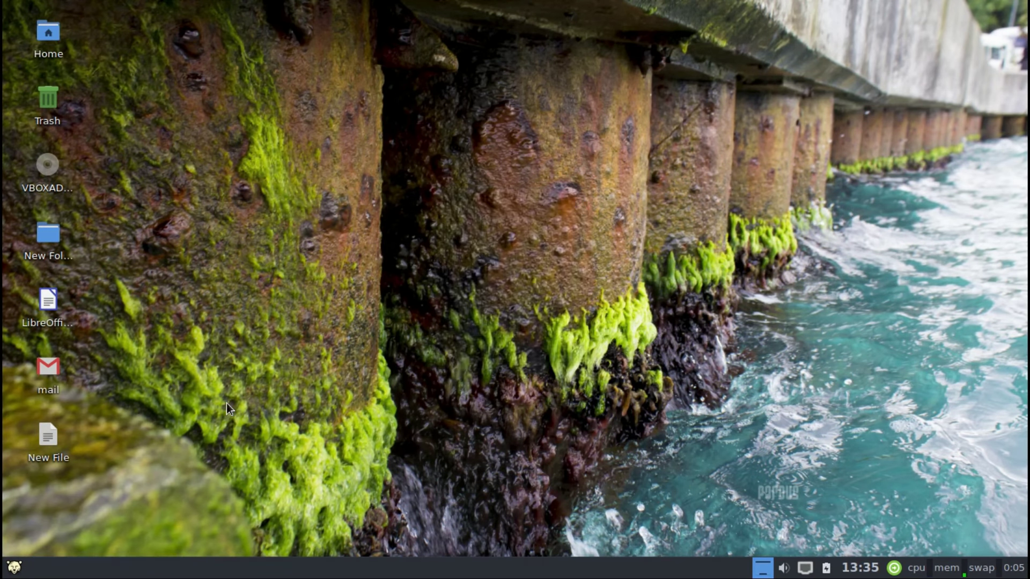
Review the Whisker Menu's Appearance, Behavior, Commands and Search Actions properties, and close the window.
right_click(14, 567)
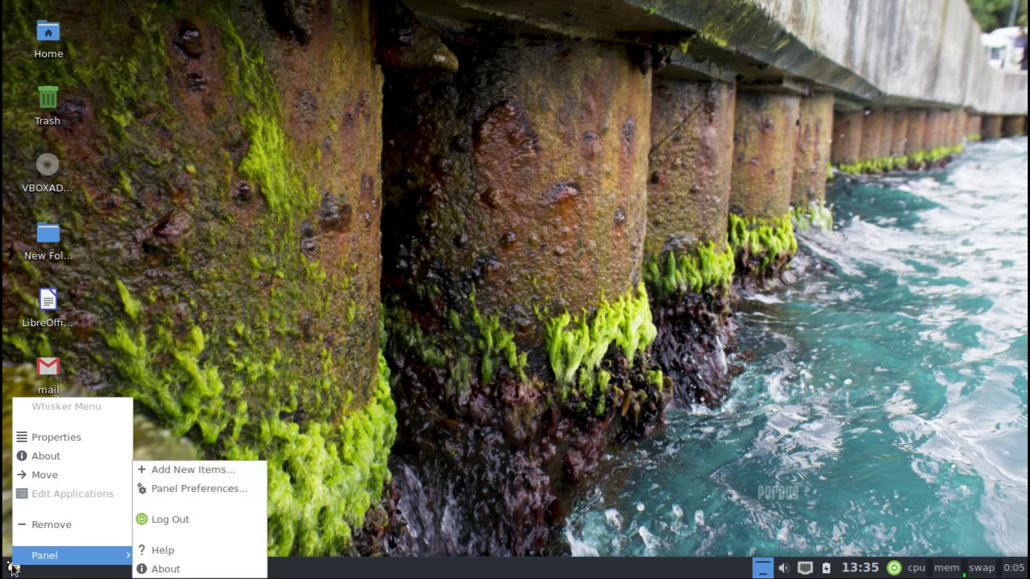
click(38, 430)
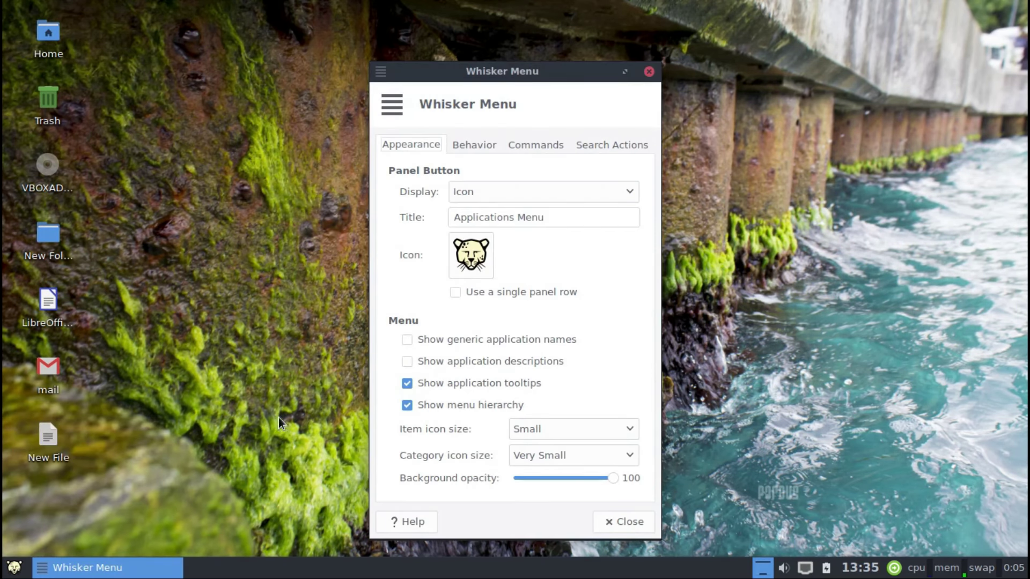
click(476, 146)
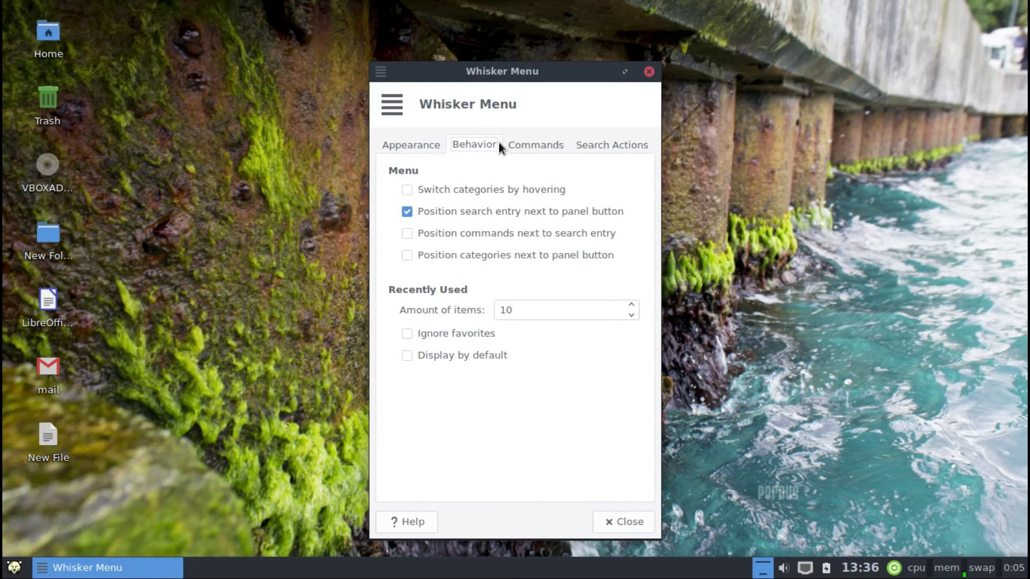
click(530, 145)
click(593, 145)
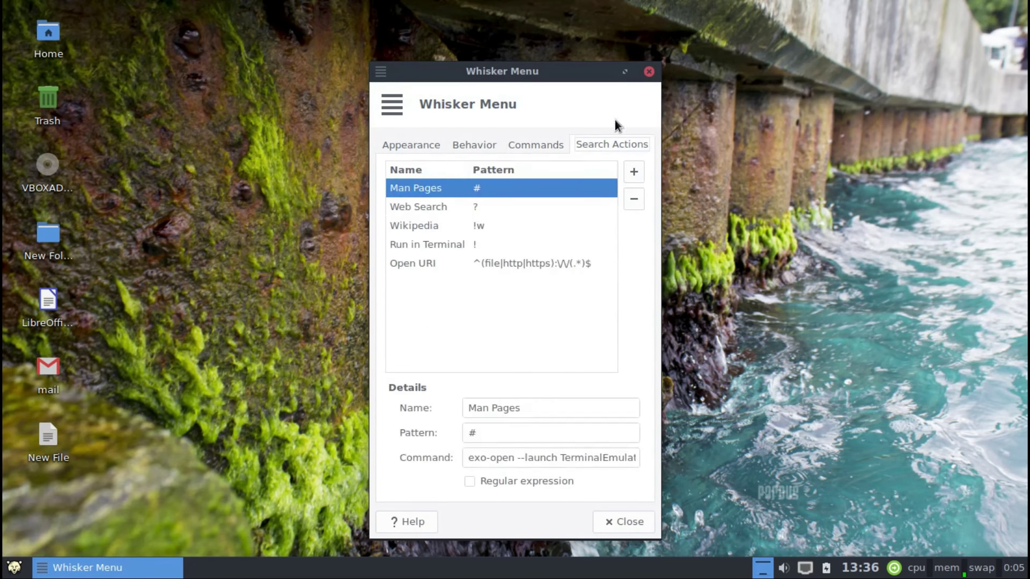
click(649, 71)
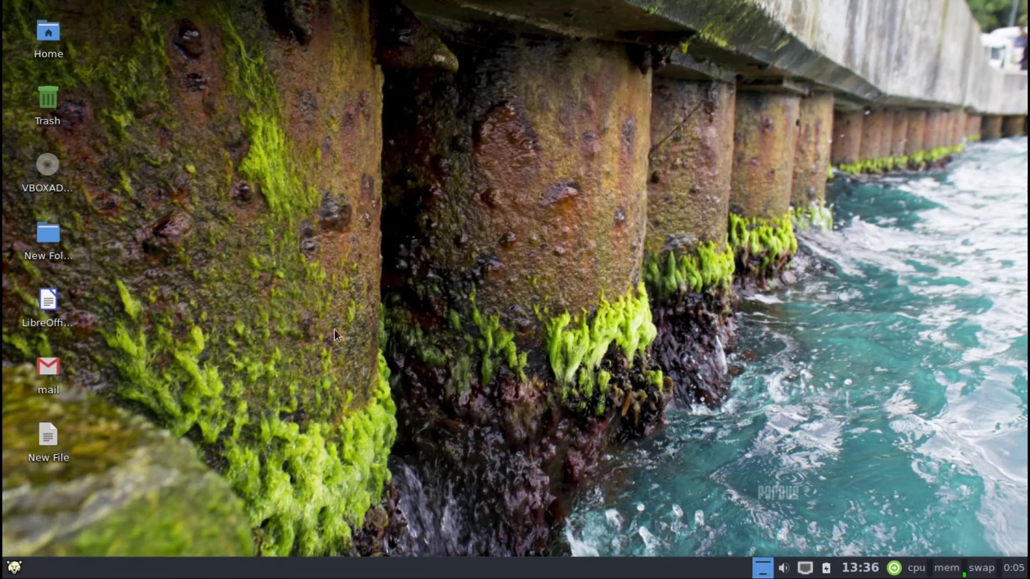
Open the Settings manager from the applications menu in a maximized window, and view the About Me profile form.
click(15, 567)
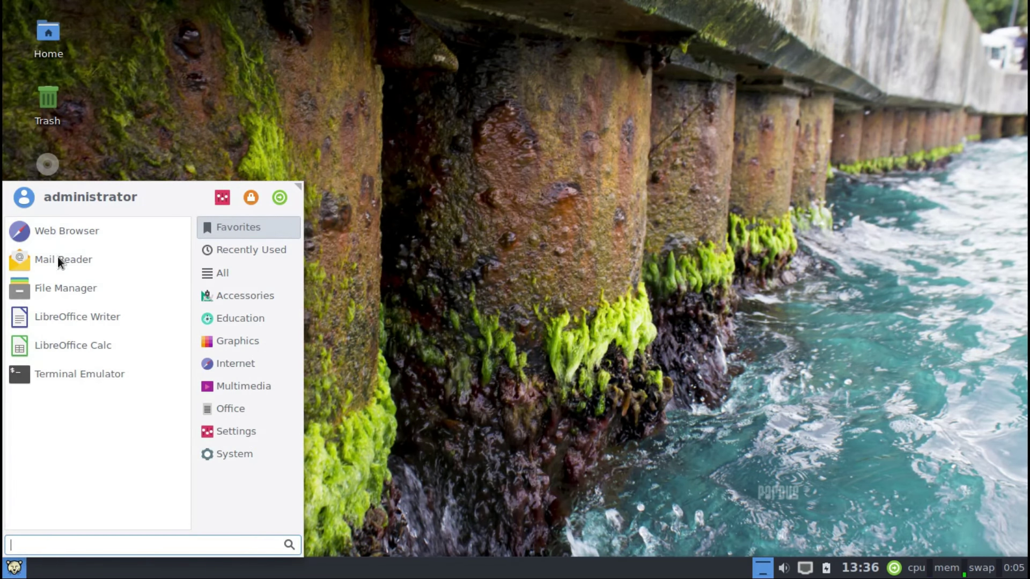
mouse_move(56, 257)
mouse_down()
mouse_move(283, 287)
mouse_move(260, 301)
mouse_move(69, 263)
mouse_up()
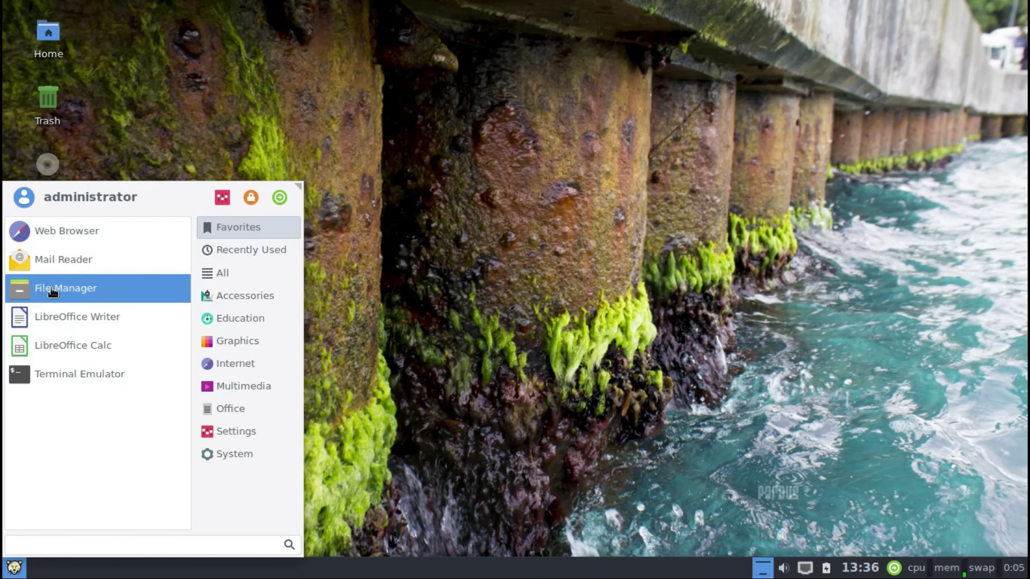
click(222, 198)
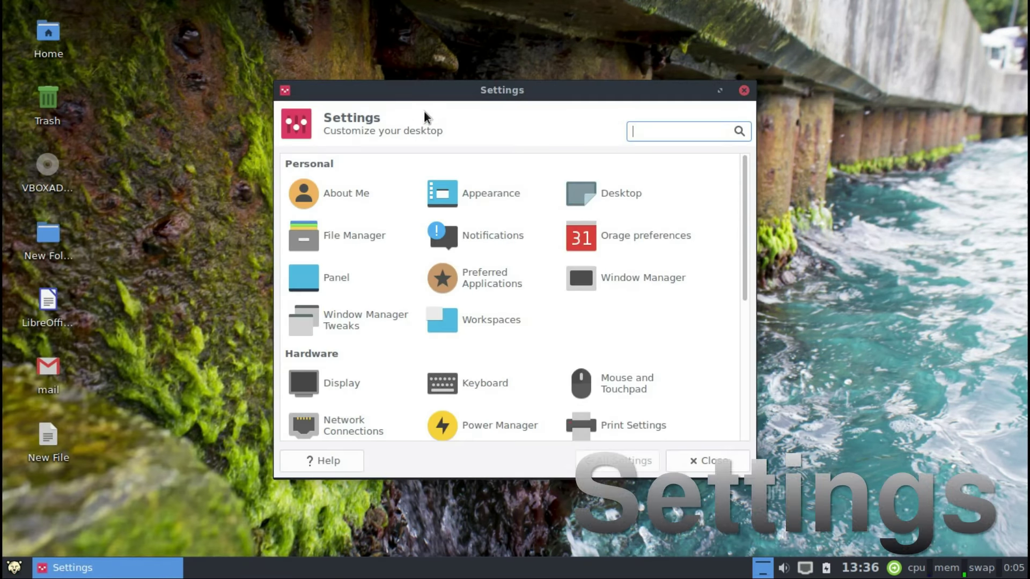
double_click(423, 88)
click(63, 120)
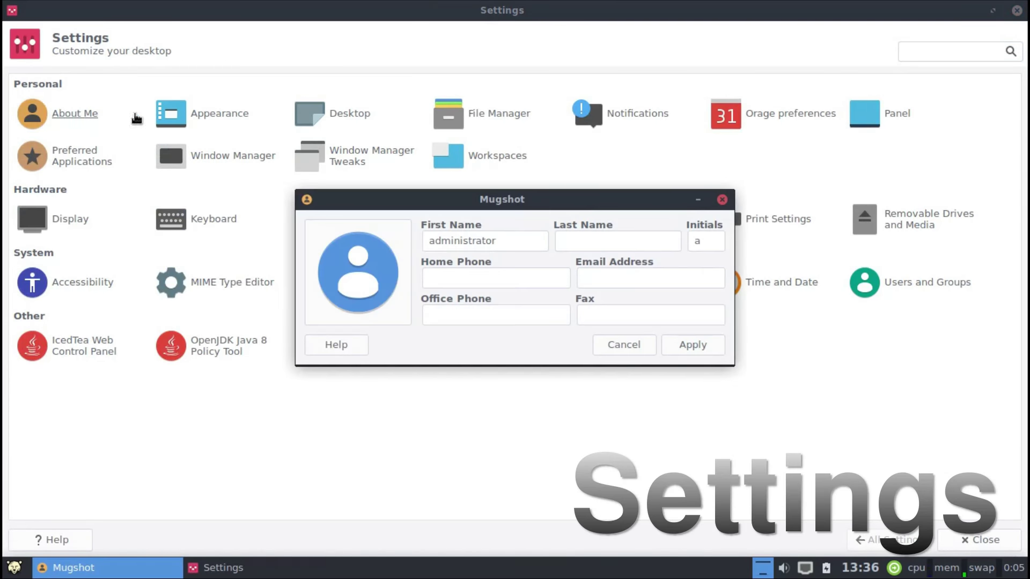
click(723, 199)
Try the MurrinaBlau desktop style, apply the Xfce-dusk style instead, and return to the settings overview.
click(207, 114)
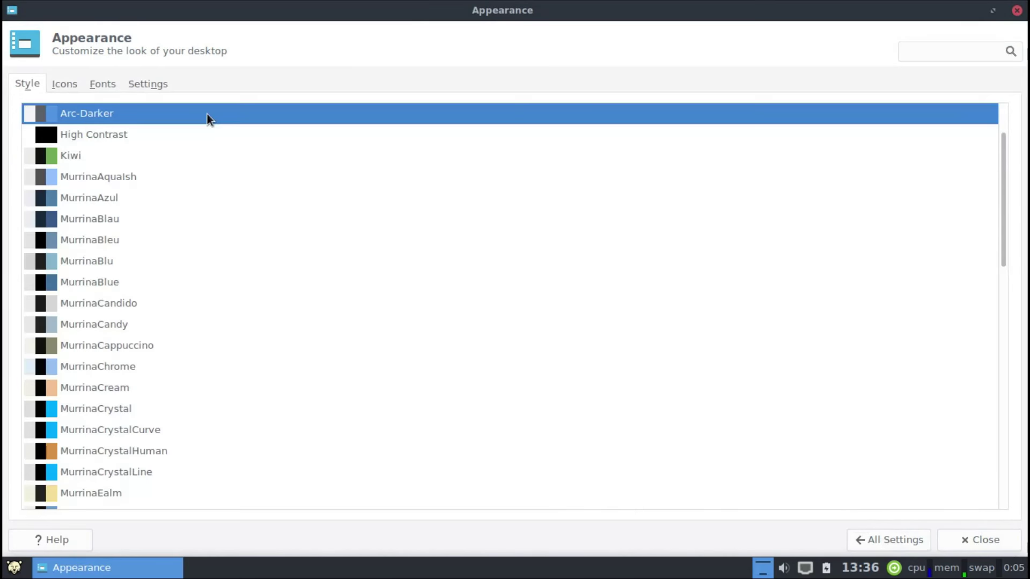
click(67, 219)
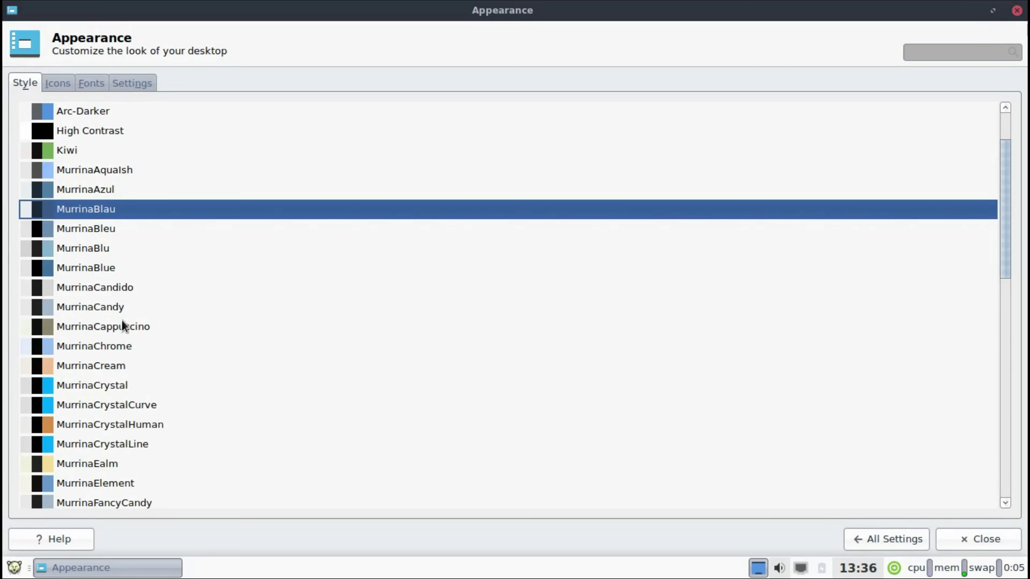
drag(1007, 158, 1025, 400)
click(105, 304)
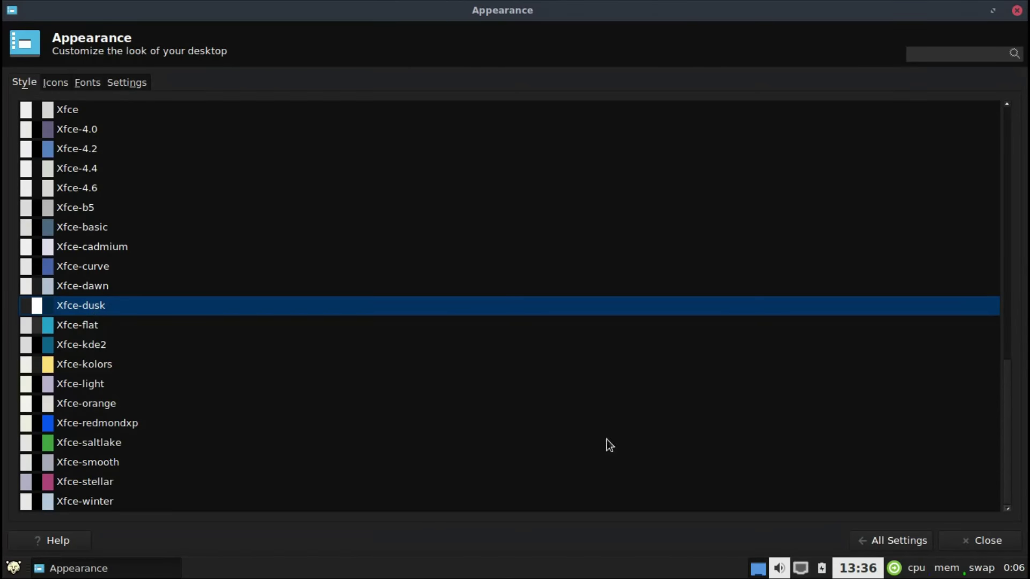
click(886, 541)
Review the Desktop settings for background, menus and icons, and return to the settings overview.
click(333, 112)
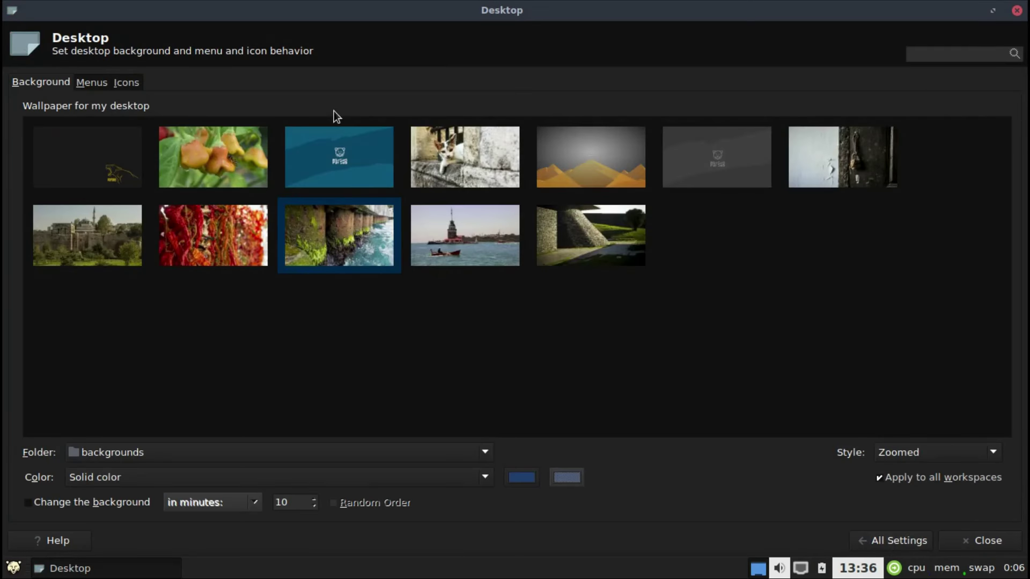
click(92, 82)
click(121, 83)
click(872, 540)
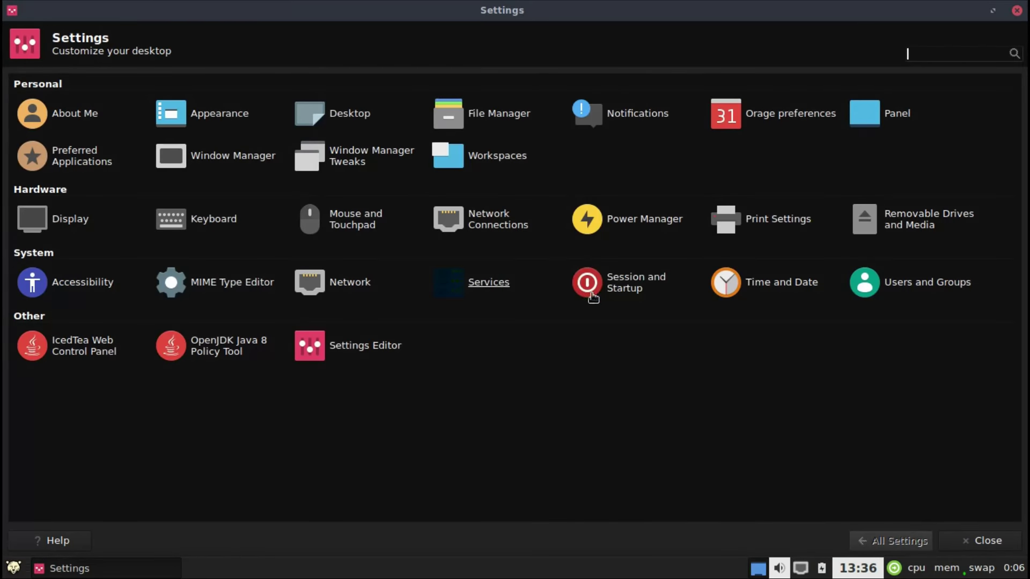
click(344, 110)
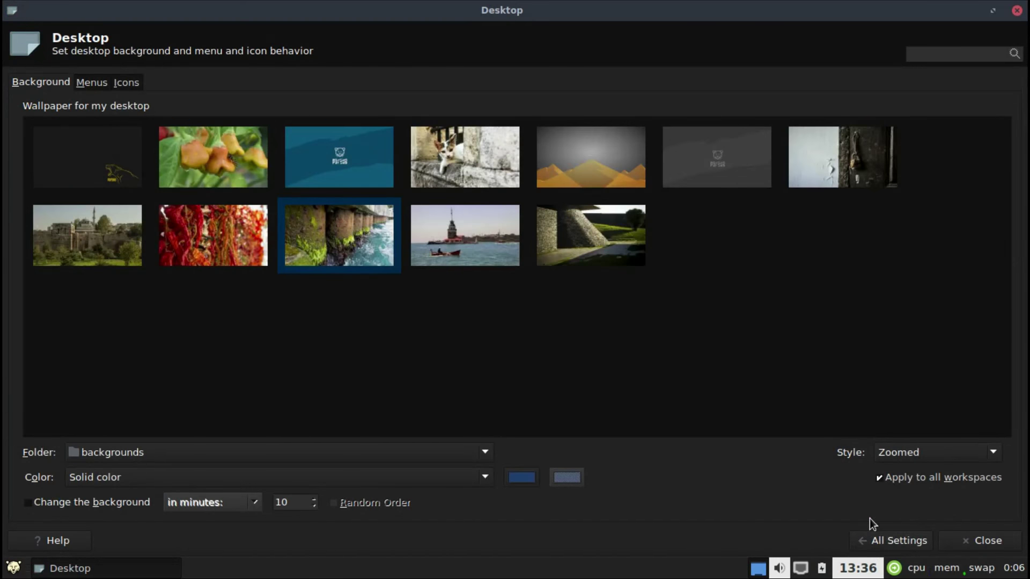
click(879, 541)
Look through the pages of the file manager's preferences and close them.
click(500, 115)
click(437, 178)
click(489, 179)
click(543, 178)
click(654, 106)
Check the notification appearance options and the Applications notification list, and return to the settings overview.
click(617, 112)
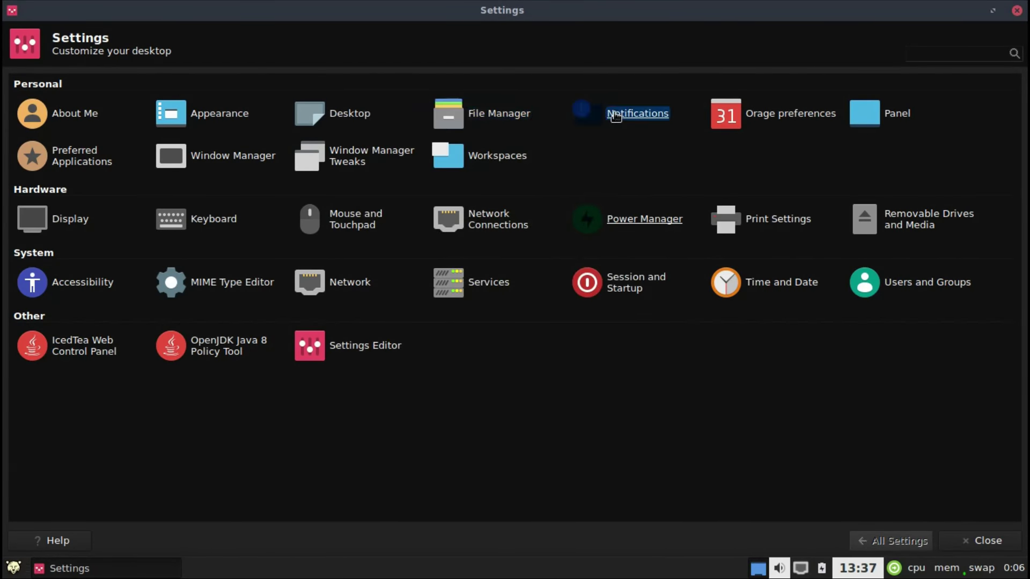
click(600, 123)
click(600, 121)
click(597, 157)
click(596, 157)
click(143, 91)
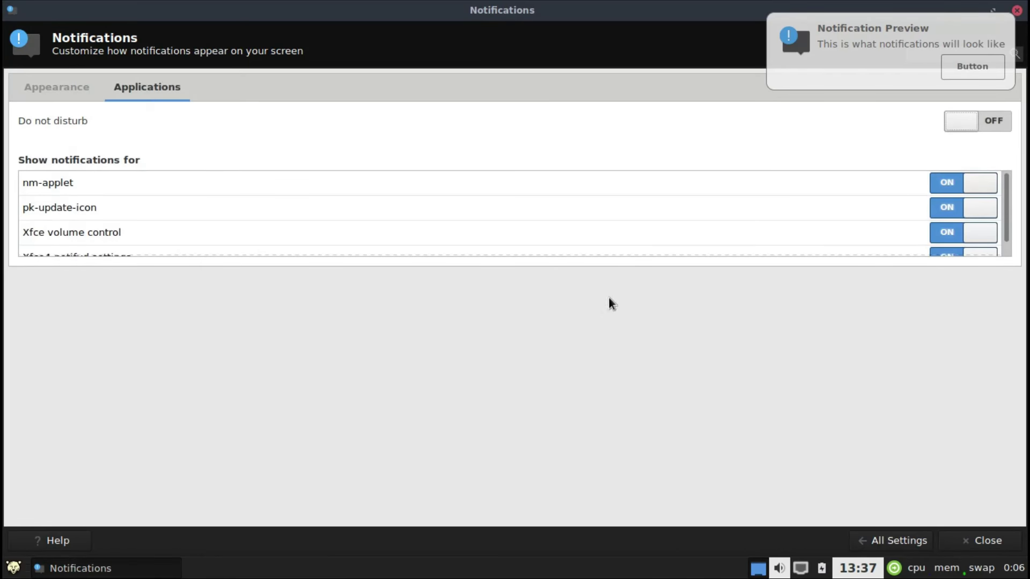
click(873, 537)
Review Orage's Main, Calendar window and Extra settings, and close the preferences and the calendar window.
click(758, 114)
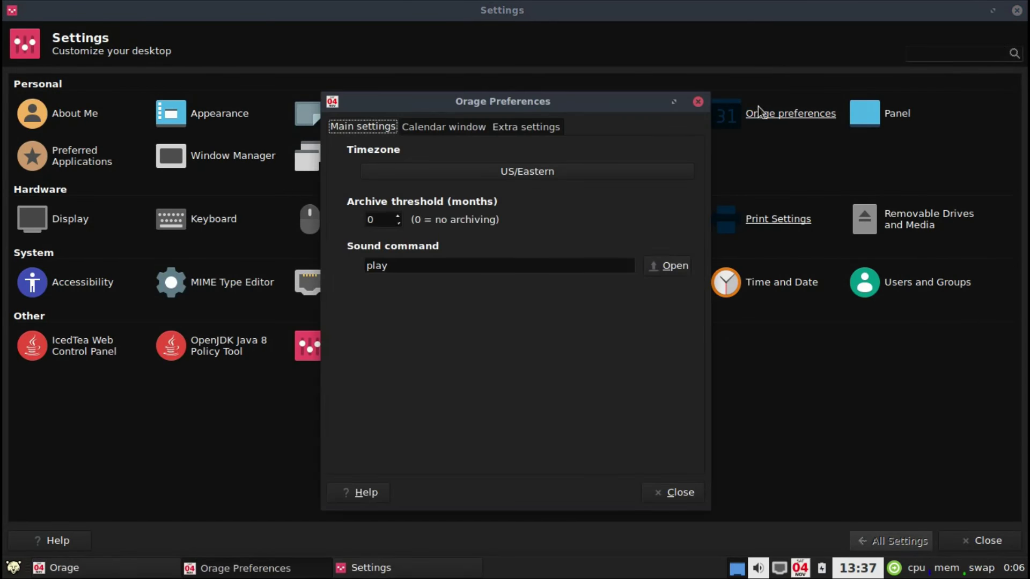
click(467, 128)
click(552, 129)
click(698, 102)
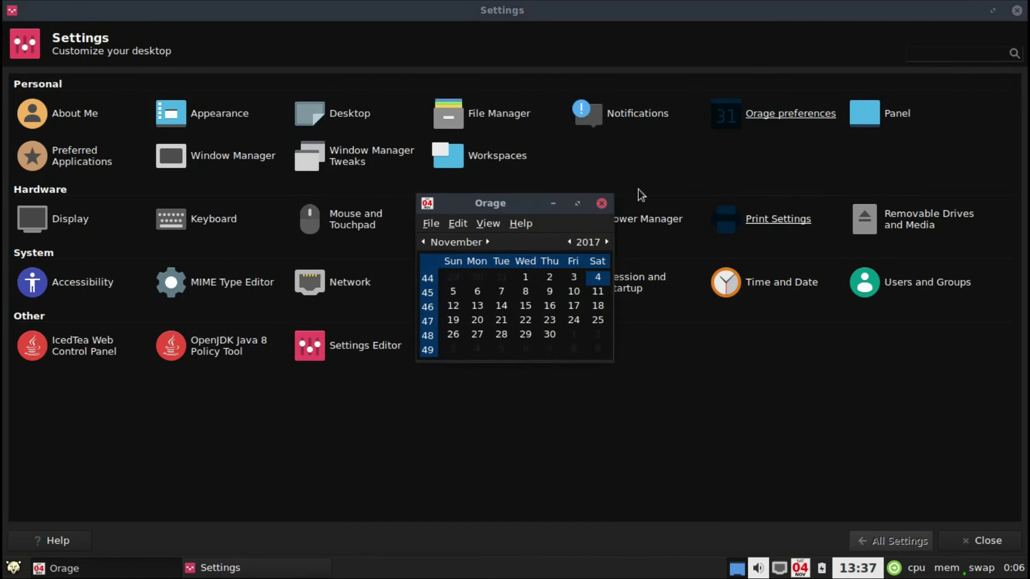
click(602, 203)
Try the other layout modes for Panel 1, set its mode back to Horizontal, and check the automatic hiding options.
click(864, 113)
click(126, 161)
click(115, 178)
click(129, 161)
click(119, 177)
click(124, 153)
click(124, 130)
click(202, 203)
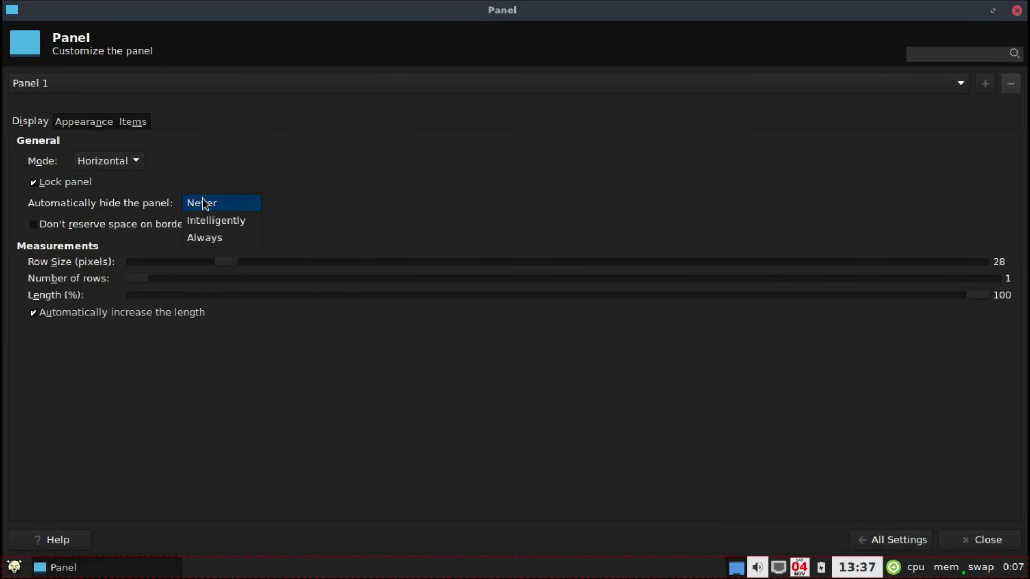
click(203, 202)
Try the solid color and background image styles for Panel 1, and set its background back to None (use system style).
click(104, 127)
click(154, 163)
click(154, 178)
click(154, 164)
click(154, 179)
click(153, 162)
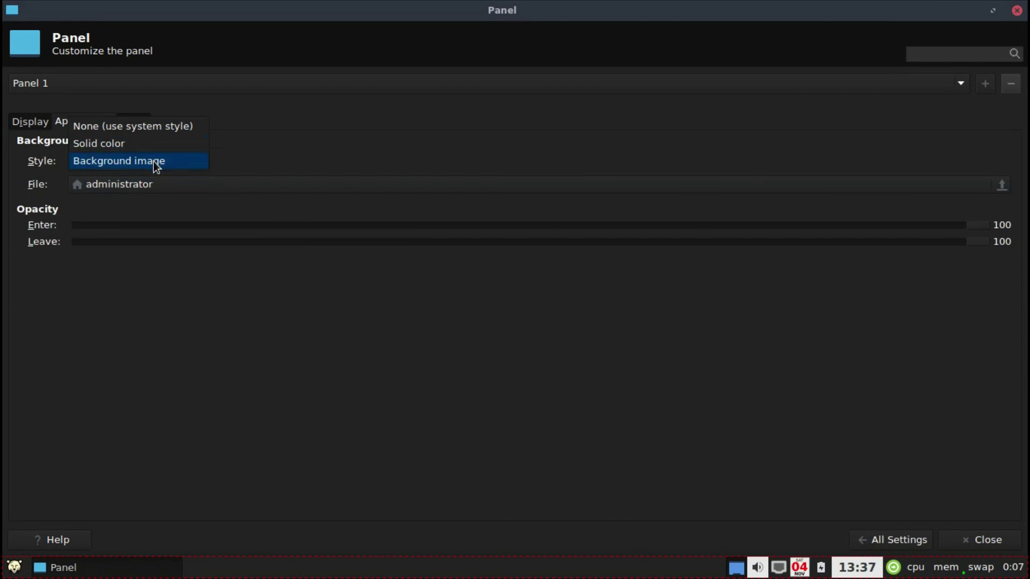
click(135, 126)
click(890, 540)
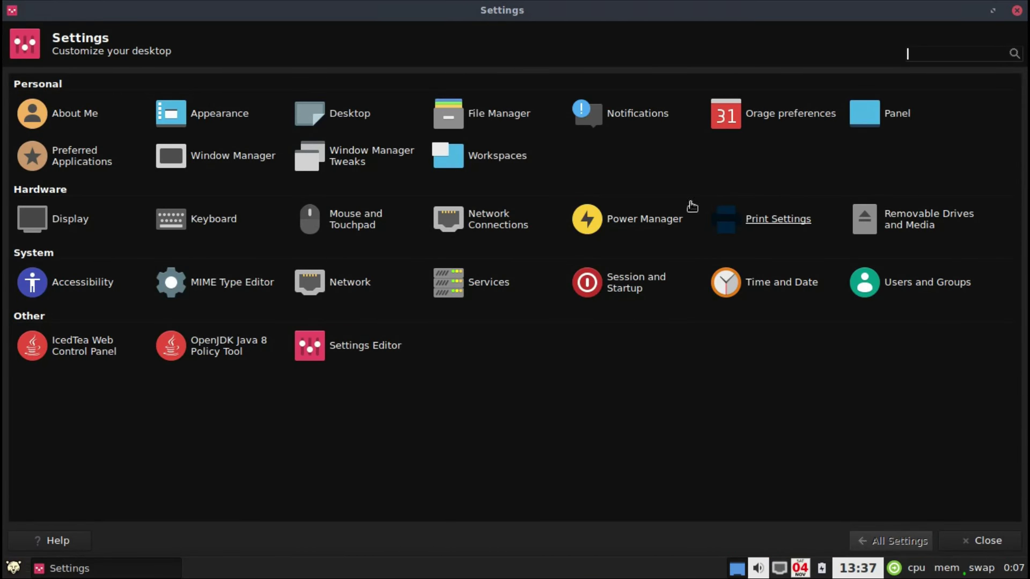
Set Mozilla Firefox as the preferred web browser and check the preferred utilities.
click(90, 161)
scroll(88, 161, up, 1)
click(88, 161)
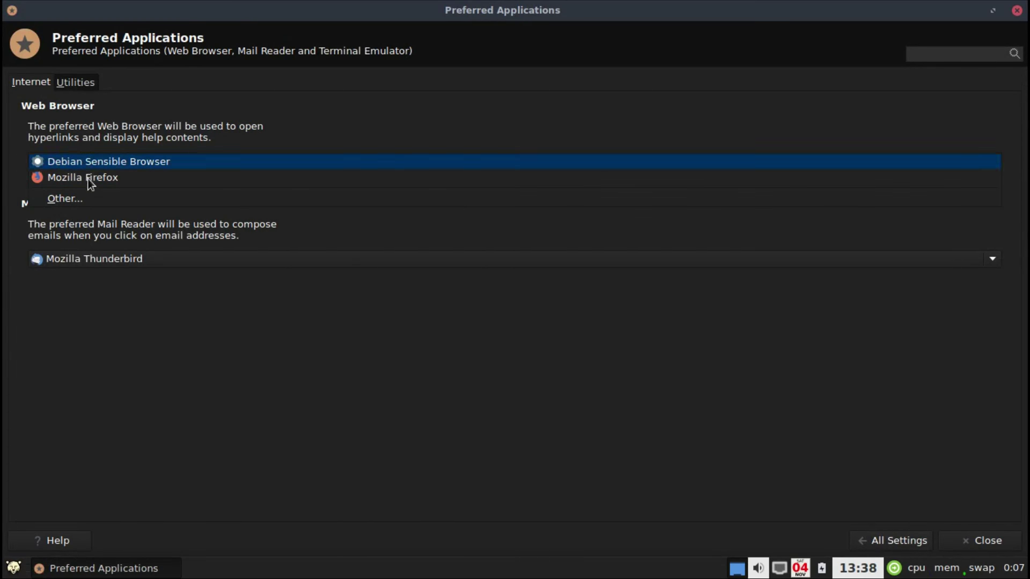
click(88, 179)
click(78, 83)
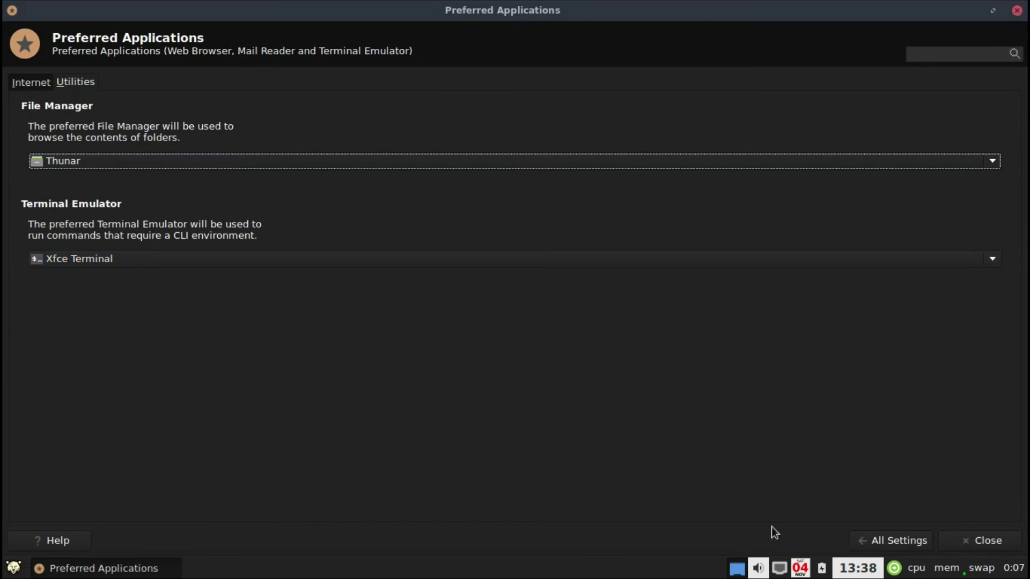
click(890, 539)
View the Display settings for resolution and layout, and return to the settings overview.
click(67, 213)
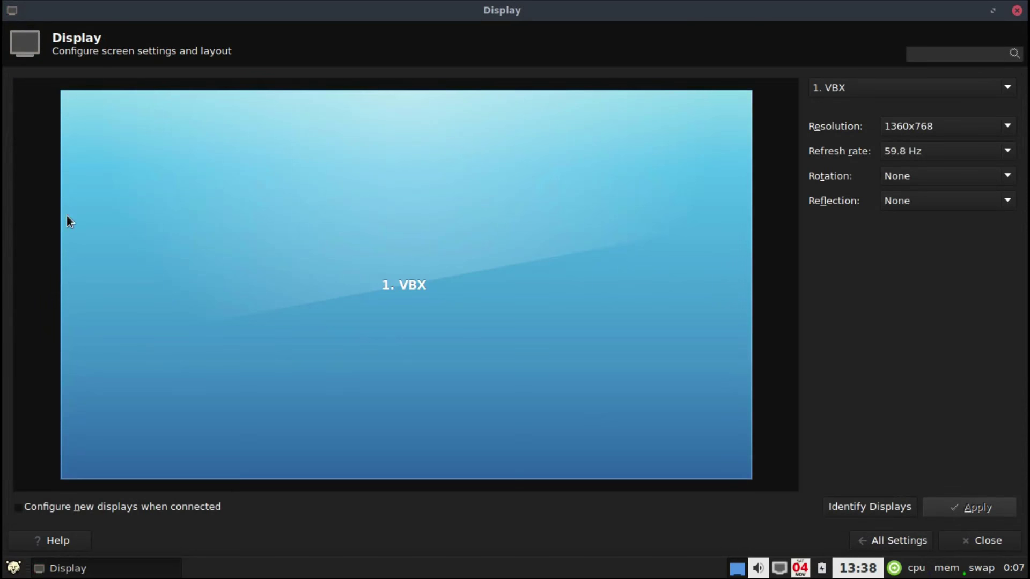
click(906, 536)
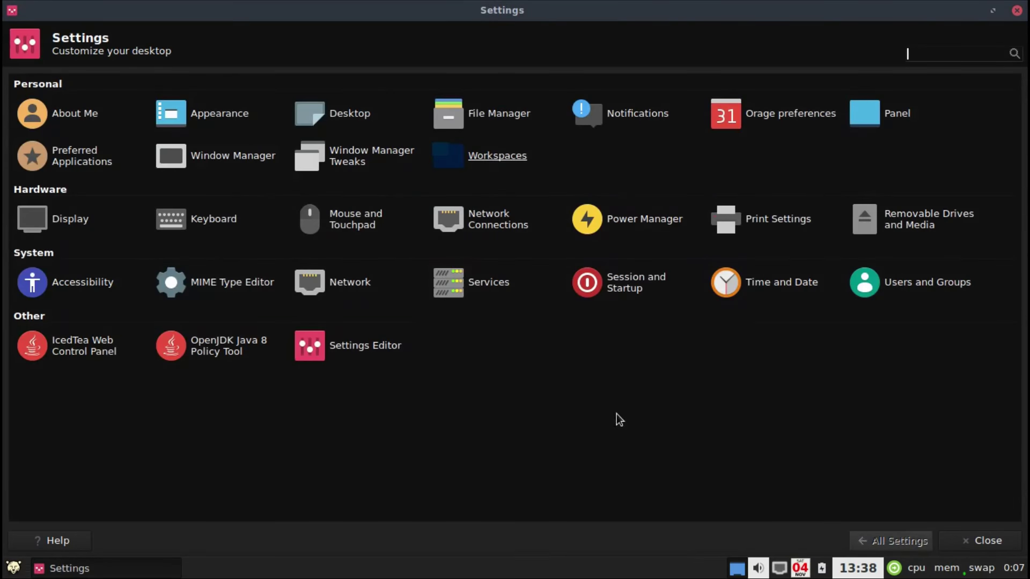
Open the Keyboard settings and look through the list of application shortcuts.
click(198, 225)
click(71, 86)
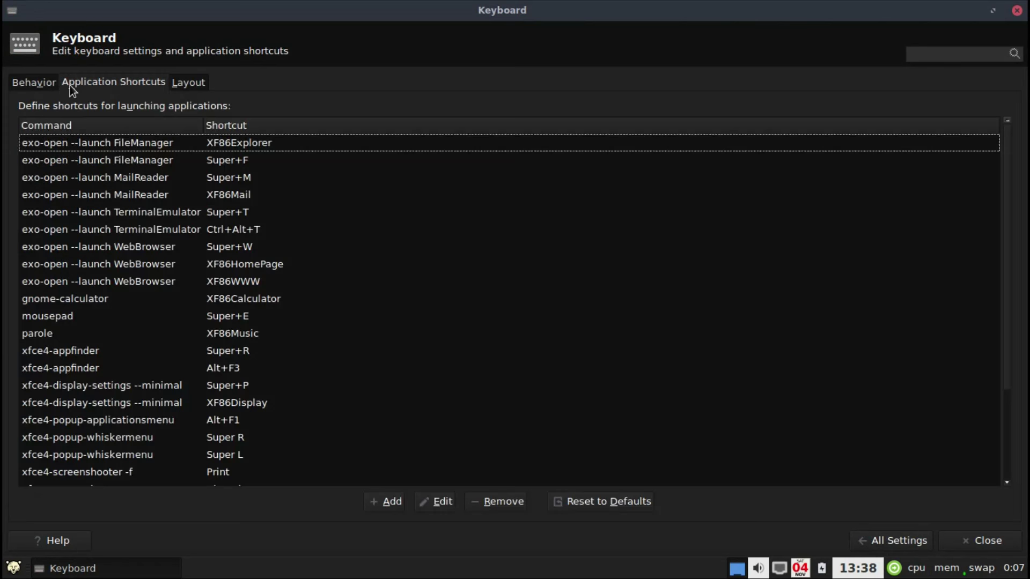
scroll(1005, 340, down, 3)
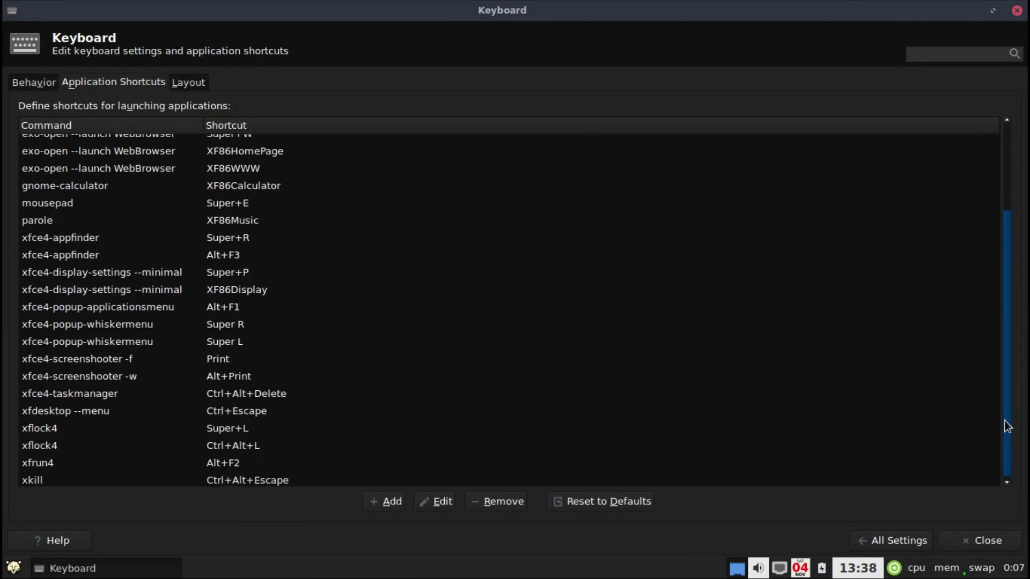
click(389, 504)
click(649, 228)
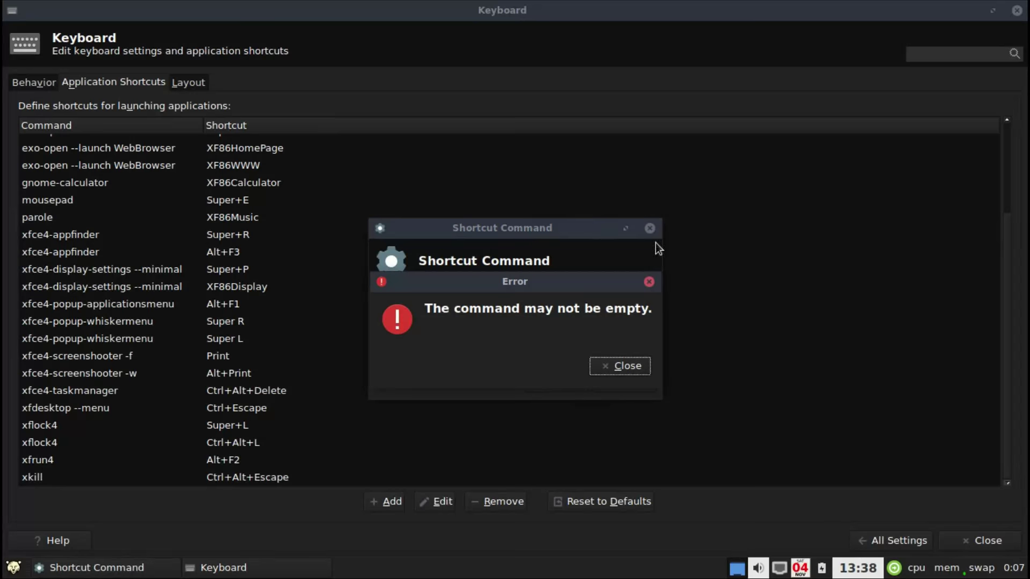
click(649, 281)
click(649, 228)
click(620, 366)
click(647, 389)
click(648, 282)
click(549, 384)
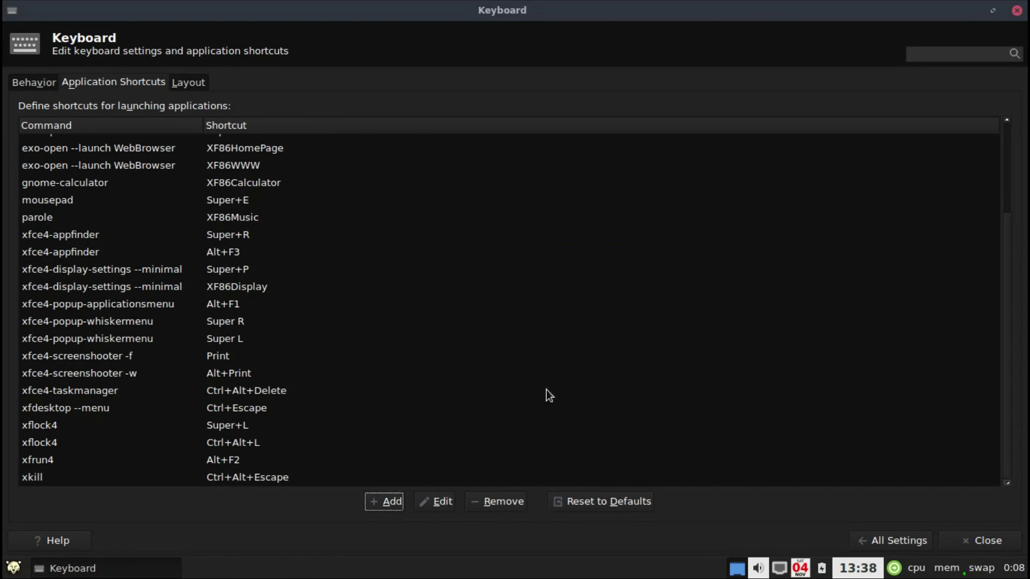
View the keyboard layout page and the theme and device pages of the Mouse and Touchpad settings.
click(183, 81)
click(887, 540)
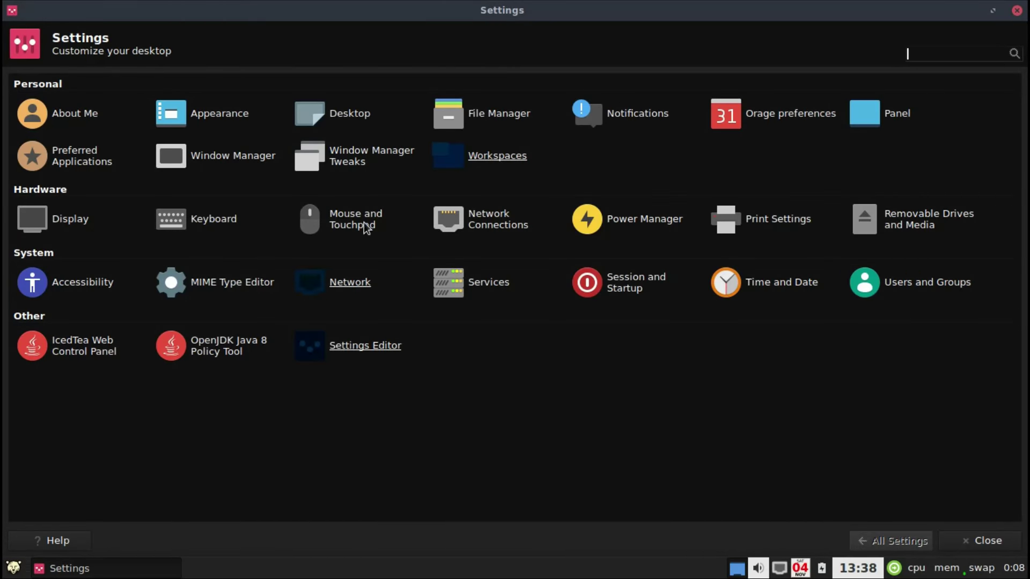
click(366, 228)
click(124, 82)
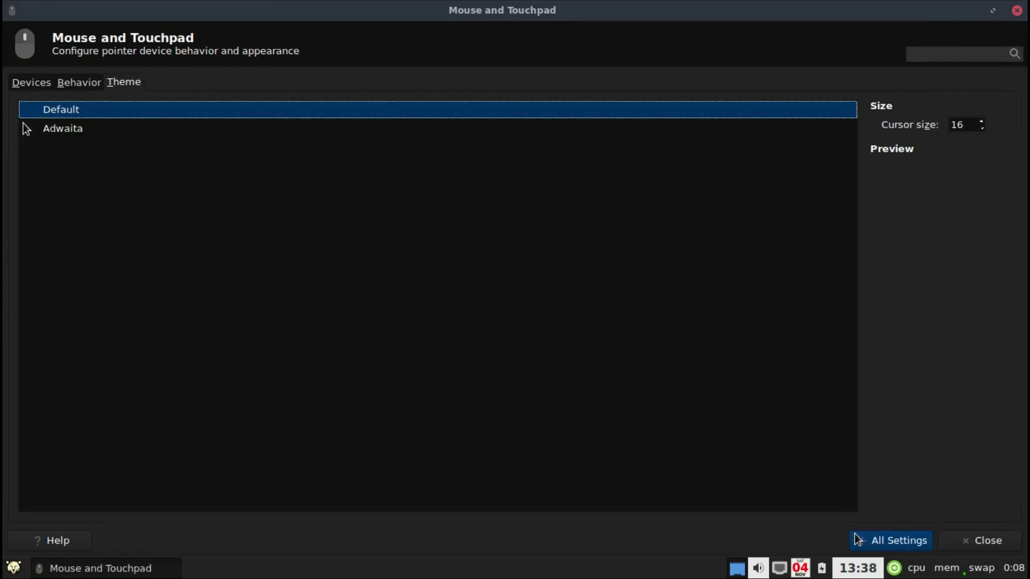
click(891, 540)
click(382, 217)
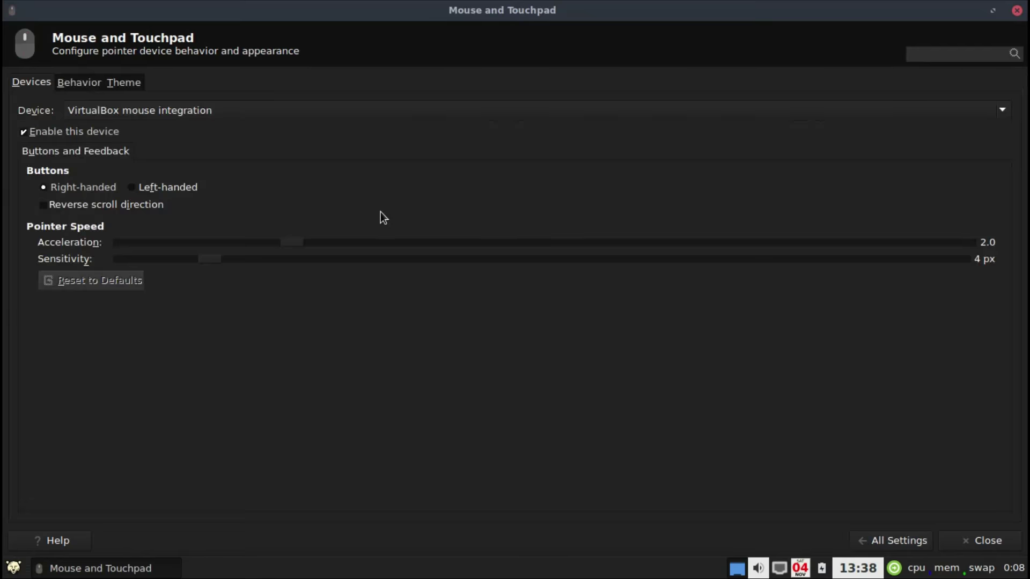
click(872, 542)
View the network connections, and check the general options of the Power Manager.
click(481, 224)
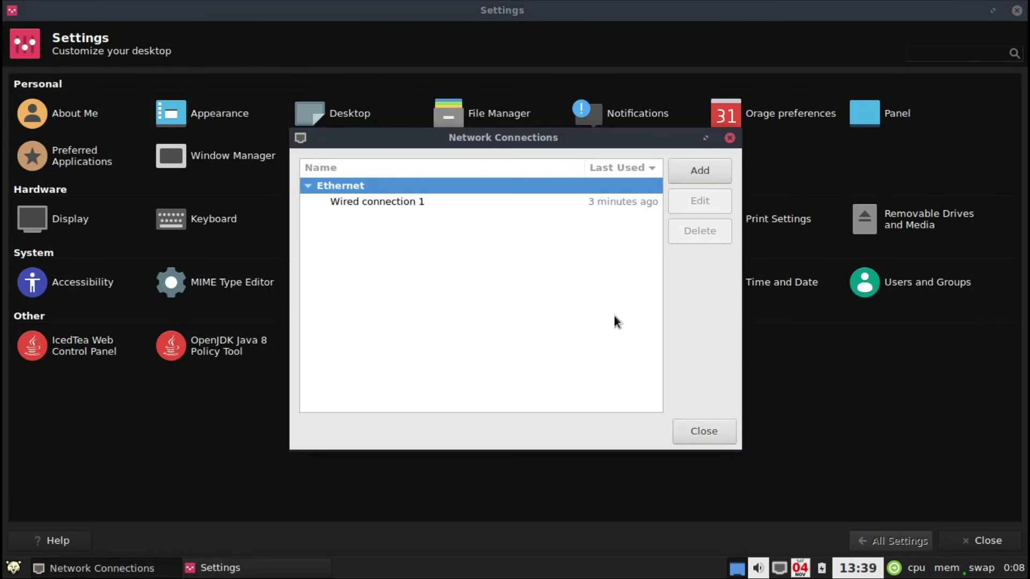
click(703, 437)
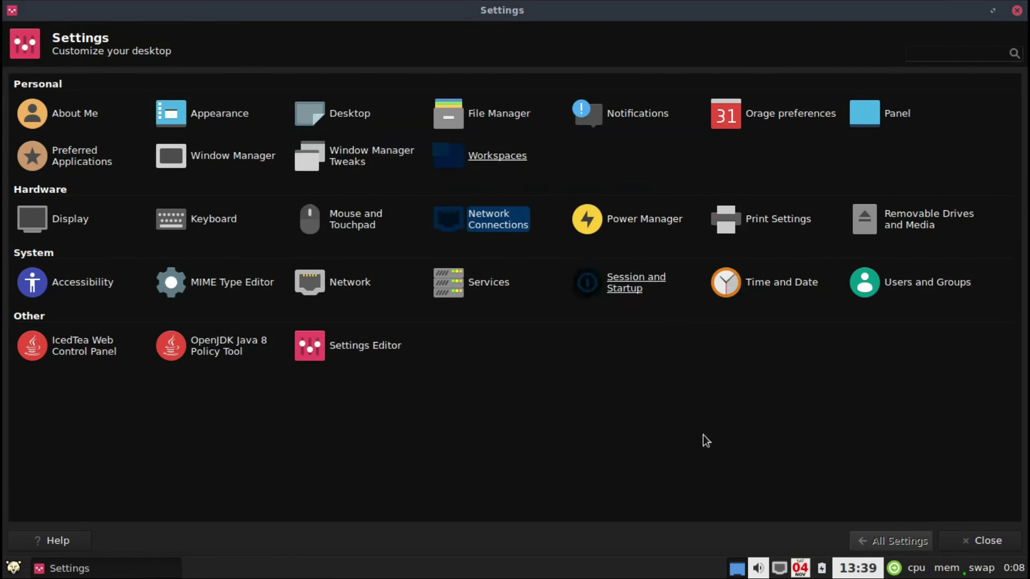
click(623, 217)
click(574, 123)
click(574, 123)
click(574, 147)
click(574, 147)
click(574, 171)
click(574, 172)
Check the Power Manager's choices for system sleep mode on battery and plugged in, and for critical battery power.
click(91, 79)
click(375, 143)
click(375, 143)
click(618, 143)
click(619, 143)
click(475, 232)
click(475, 232)
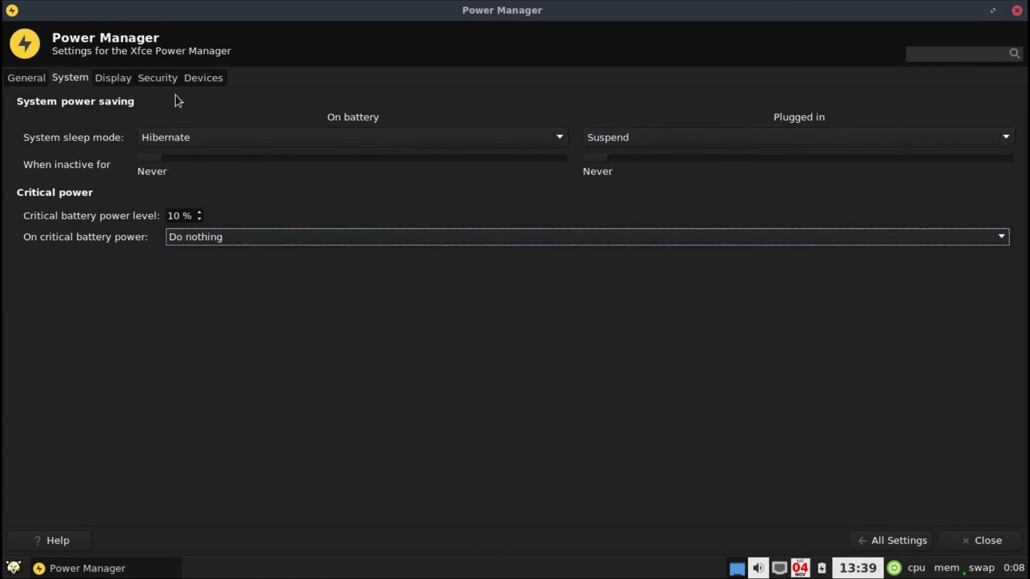
View the Power Manager's display, security and devices pages, and return to the settings overview.
click(102, 79)
click(172, 78)
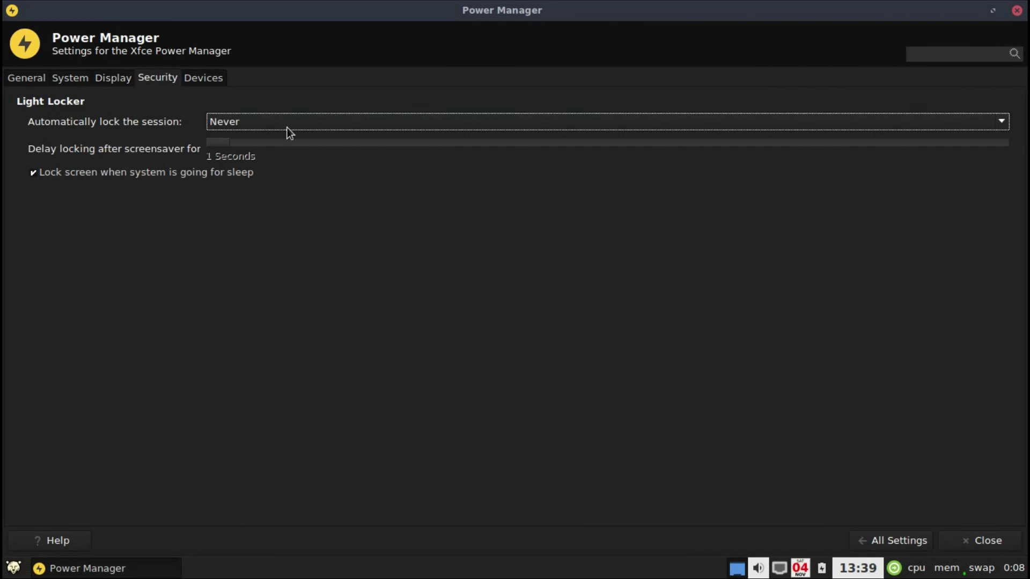
click(203, 78)
click(75, 153)
click(893, 541)
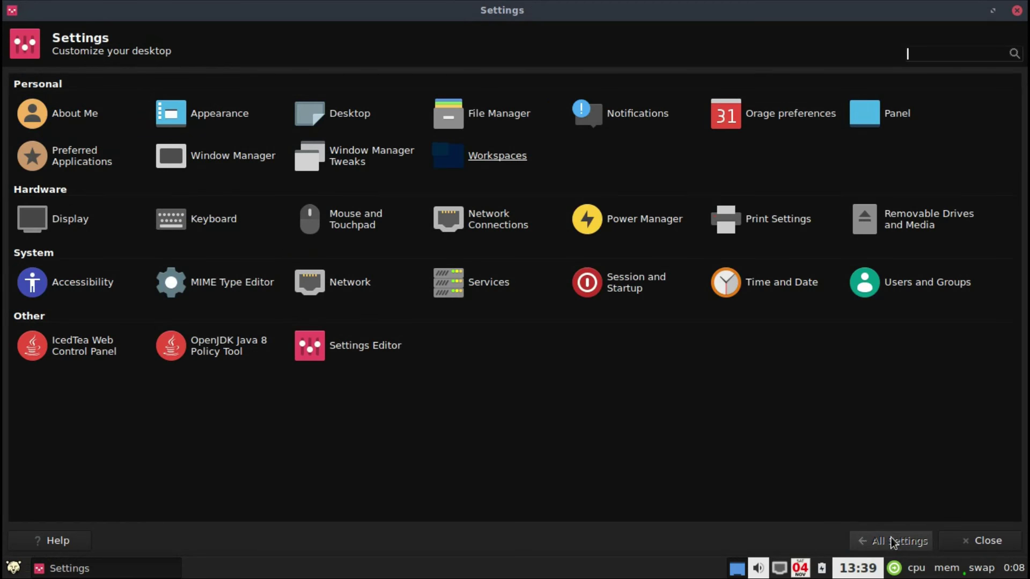
View the Print Settings and each category of the Removable Drives and Media settings.
click(758, 224)
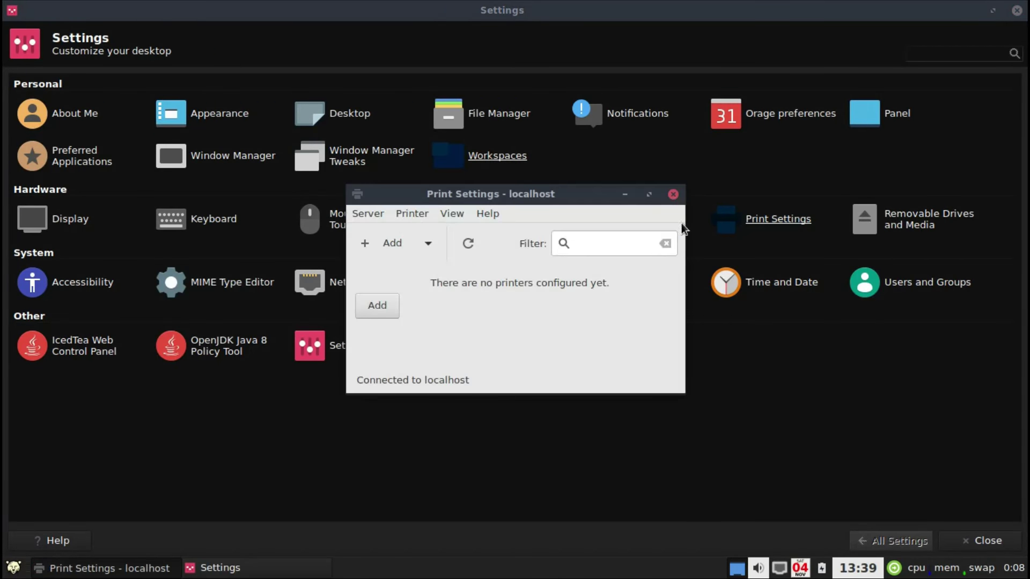
click(673, 194)
click(925, 228)
click(411, 189)
click(434, 188)
click(482, 186)
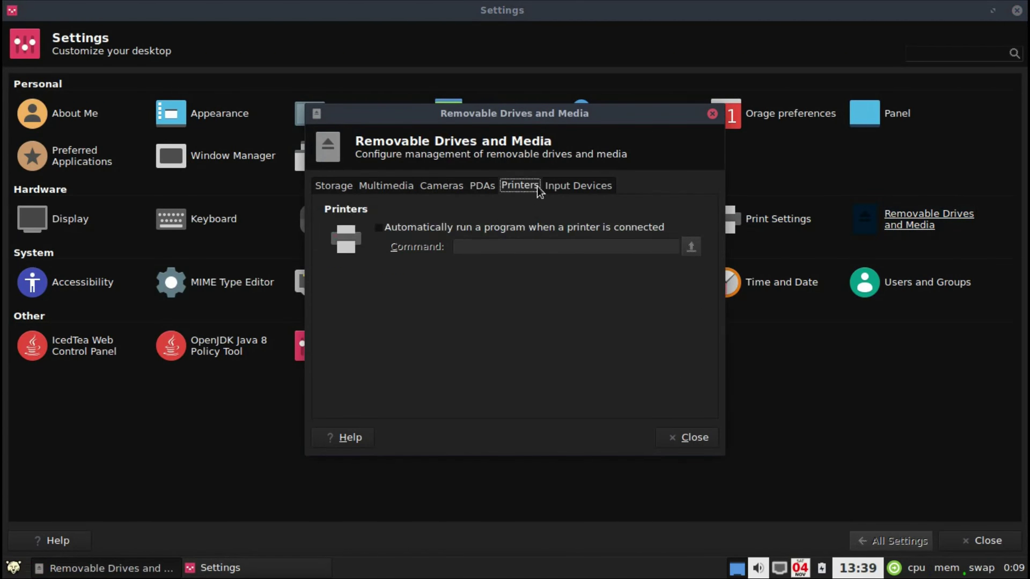
click(596, 184)
click(712, 114)
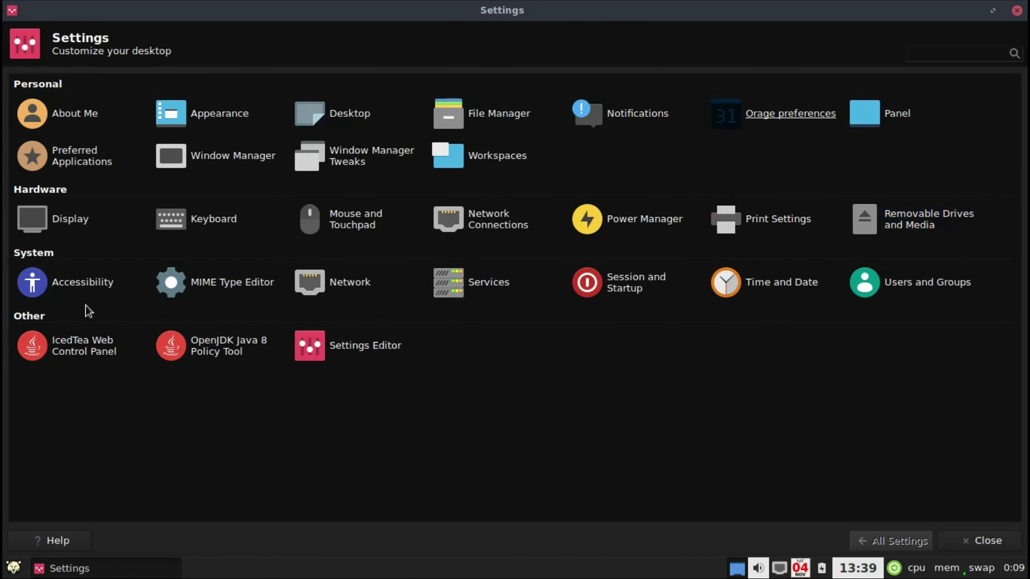
View the Accessibility options and the application associations in the MIME Type Editor.
click(81, 290)
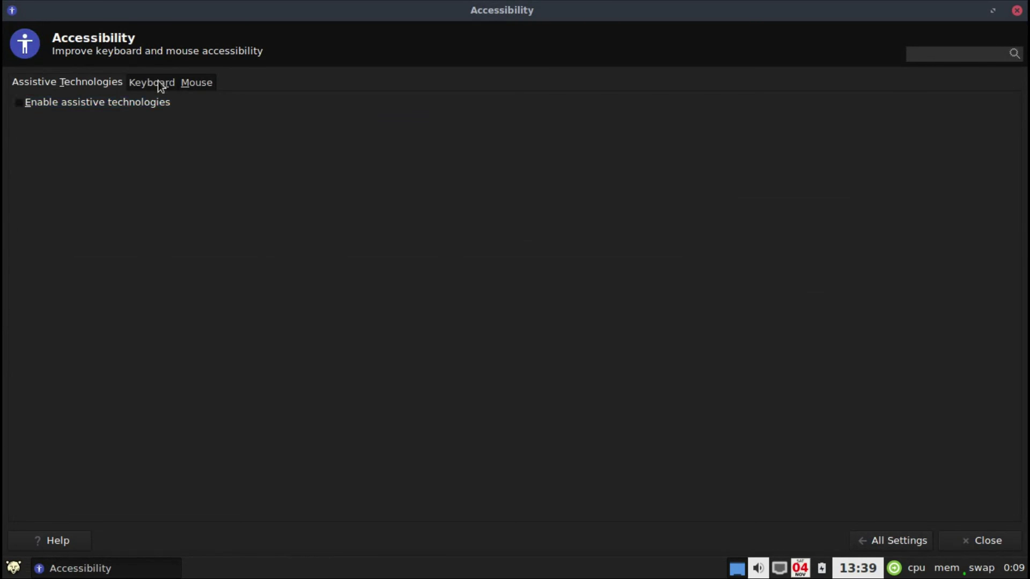
click(196, 83)
click(890, 542)
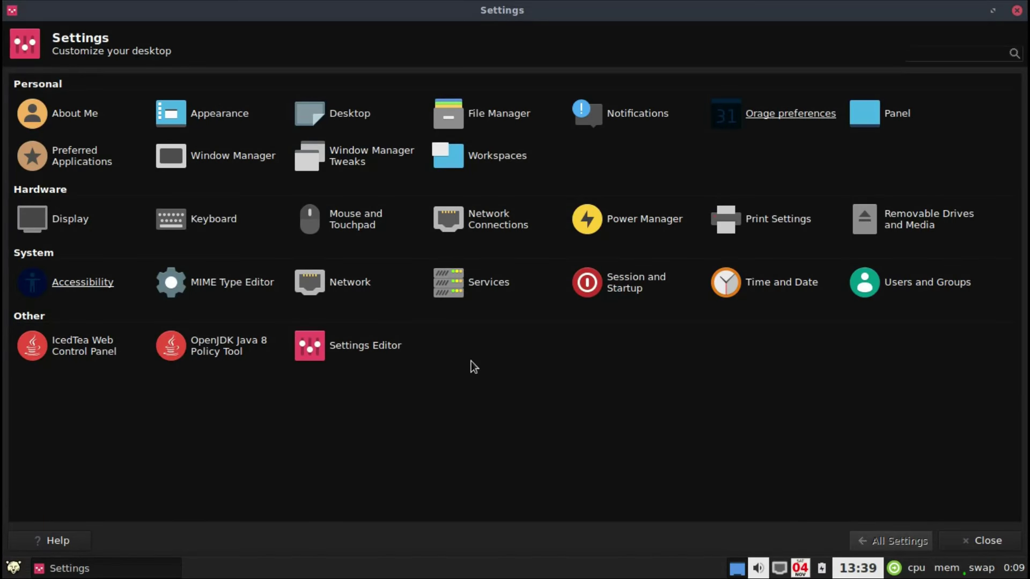
click(195, 278)
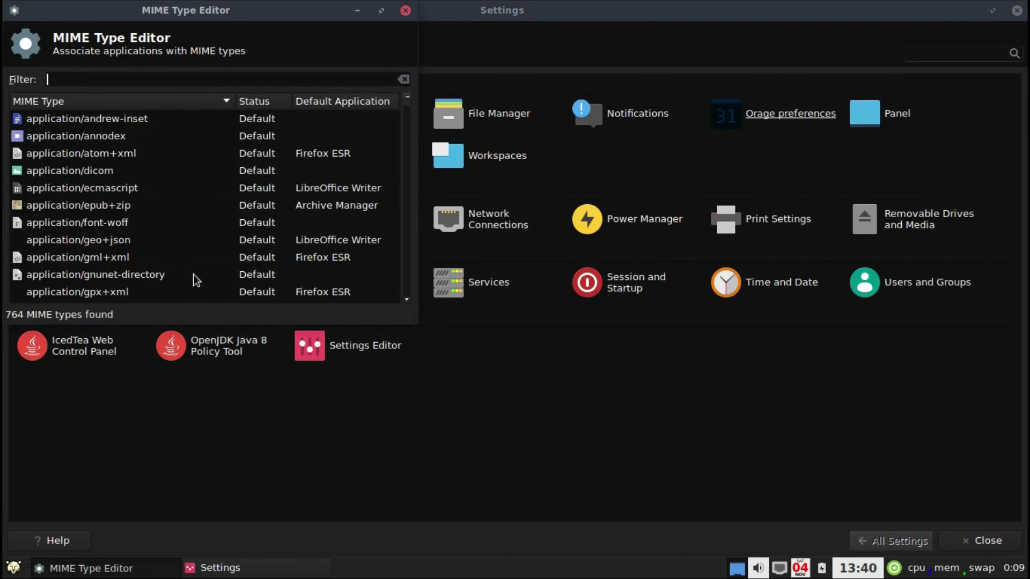
click(406, 11)
View the Network settings and look through the list of services in Services Settings.
click(349, 283)
click(542, 192)
click(626, 162)
click(475, 281)
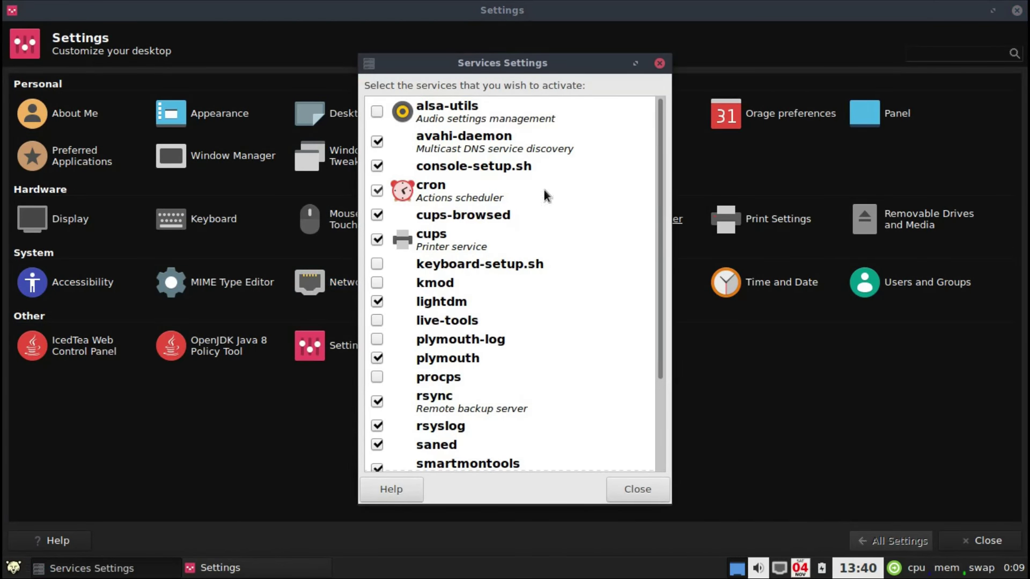
scroll(655, 192, down, 5)
click(659, 62)
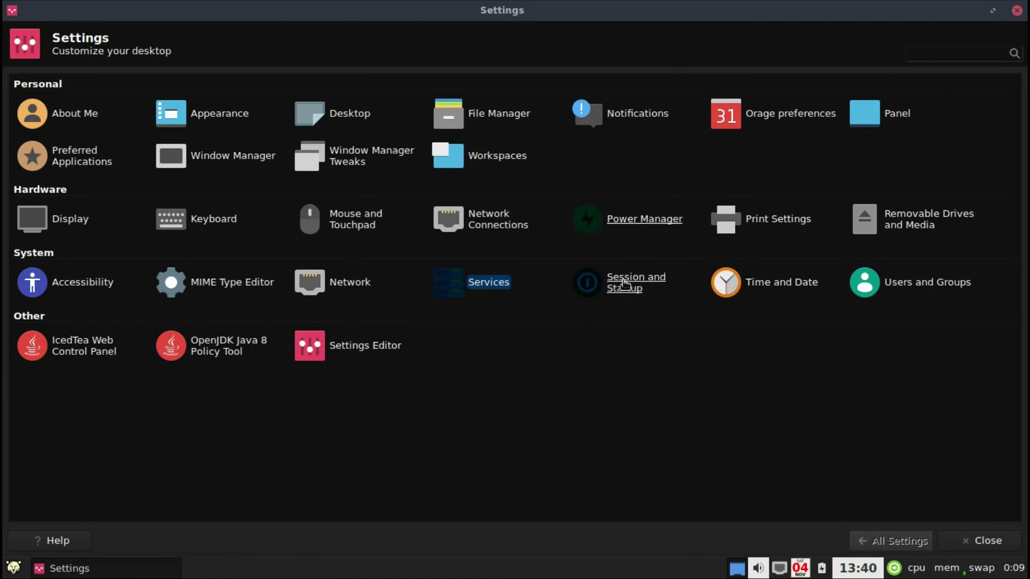
Review the Session and Startup pages and the Time and Date settings.
click(624, 284)
click(76, 84)
click(173, 82)
click(222, 82)
click(266, 82)
click(879, 541)
click(770, 284)
click(723, 231)
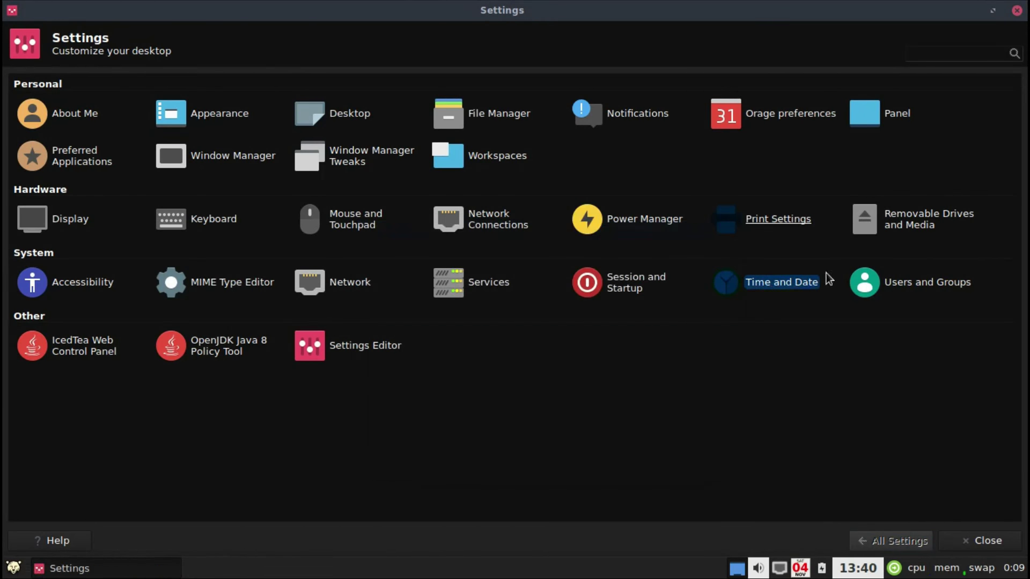
Open the Users and Groups settings, authenticate with the account password, and close the settings window.
click(915, 284)
click(330, 283)
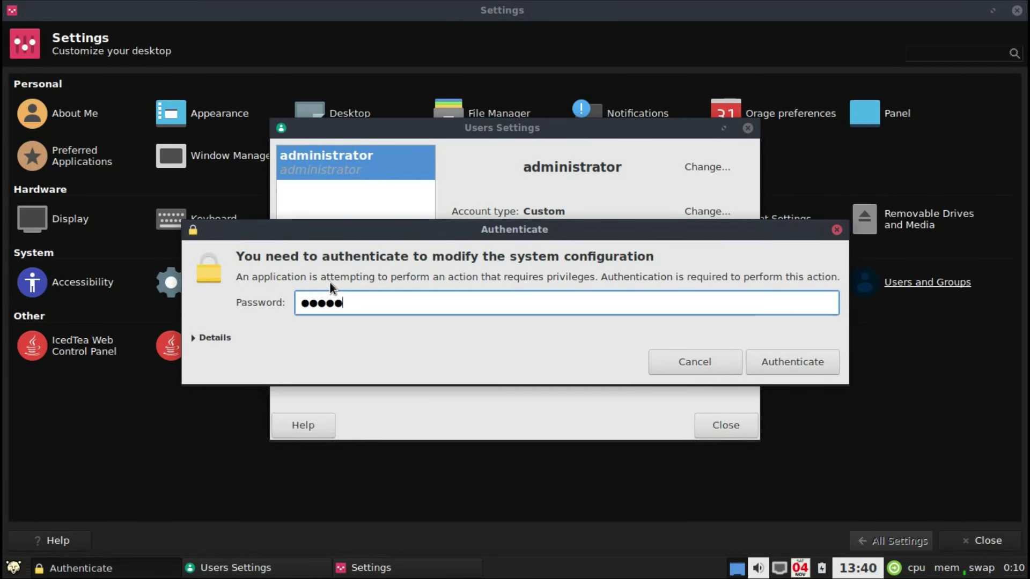
key(Return)
key(Escape)
click(747, 132)
Look through the categories of the IcedTea-Web Control Panel and close it.
click(67, 357)
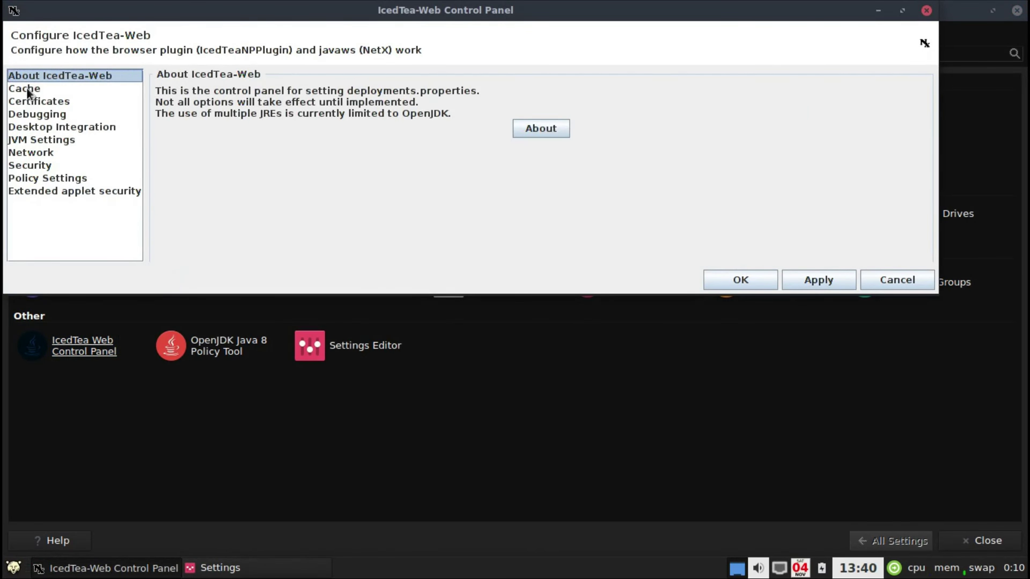
drag(27, 92, 43, 178)
click(926, 10)
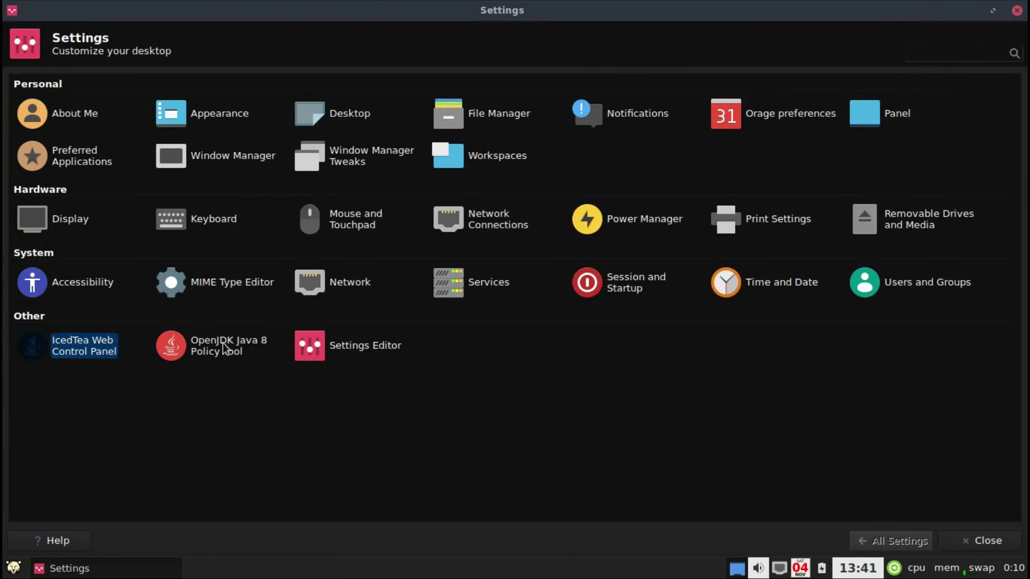
Open the OpenJDK Java 8 Policy Tool, check its options, and close it.
click(225, 347)
click(366, 217)
click(683, 118)
click(497, 222)
click(506, 296)
click(631, 211)
click(508, 310)
click(748, 134)
Open the Settings Editor and inspect the properties of its channels from displays to xfce4-keyboard-shortcuts.
click(380, 347)
click(41, 102)
click(44, 118)
click(44, 135)
click(44, 152)
click(44, 170)
click(49, 203)
click(54, 186)
click(58, 221)
Inspect the Settings Editor channels from xfce4-mime-settings to xsettings, and close the settings.
click(62, 238)
click(65, 256)
click(65, 273)
click(66, 291)
click(63, 308)
click(60, 325)
click(56, 343)
click(56, 360)
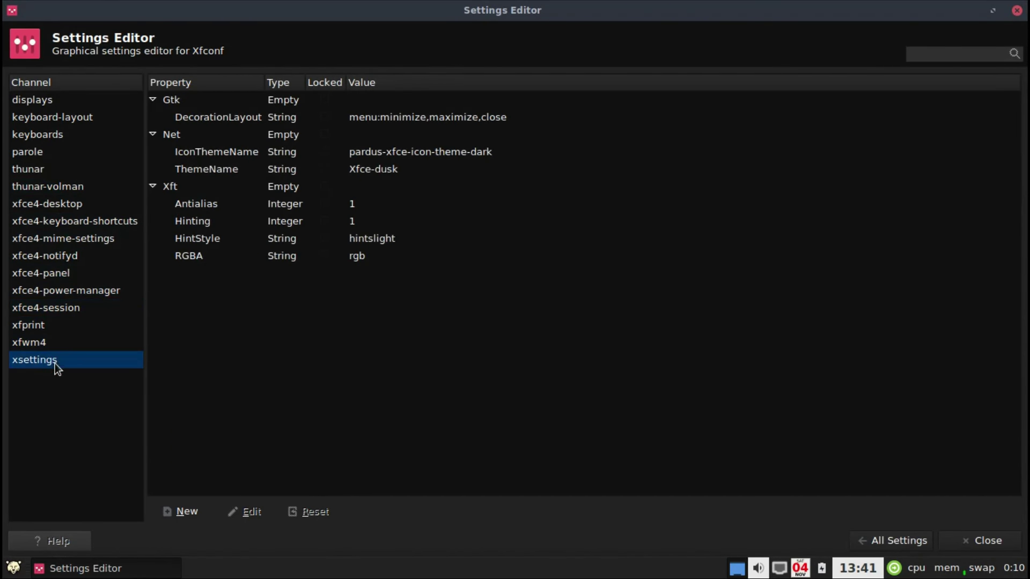
click(1017, 10)
View the recently used entries and the full list of programs in the applications menu.
click(13, 569)
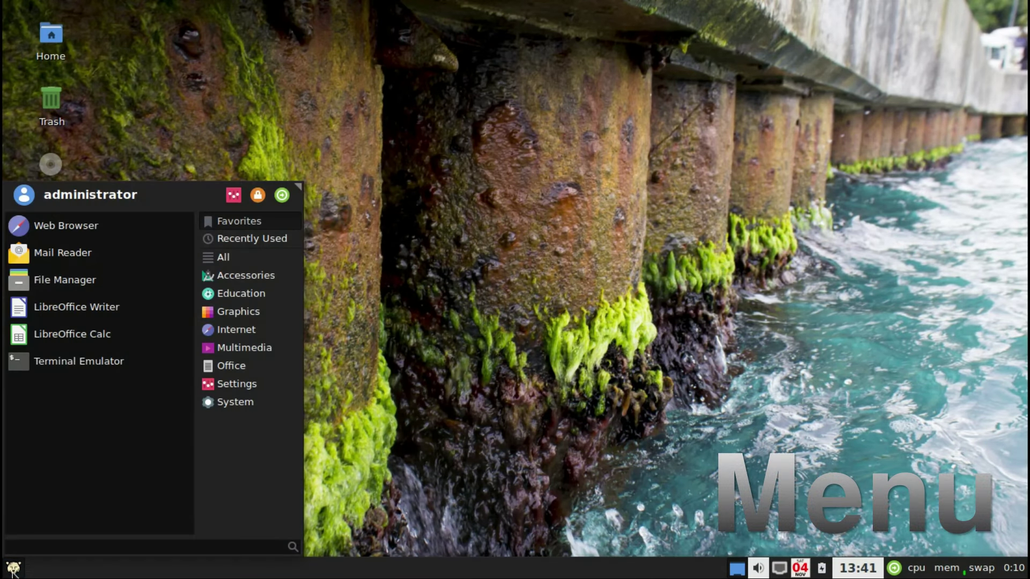
click(249, 240)
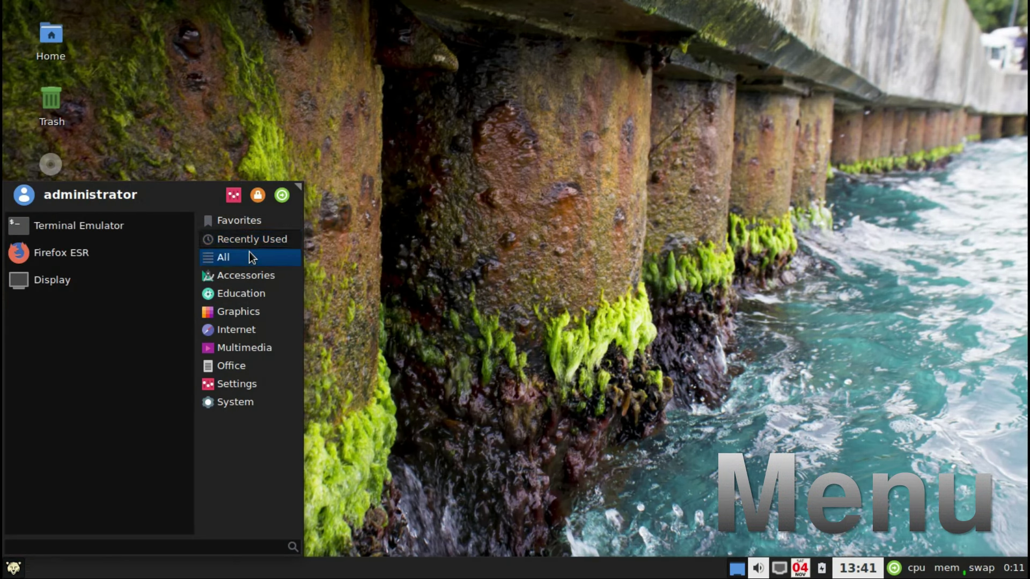
click(248, 257)
drag(191, 261, 172, 521)
scroll(171, 521, down, 5)
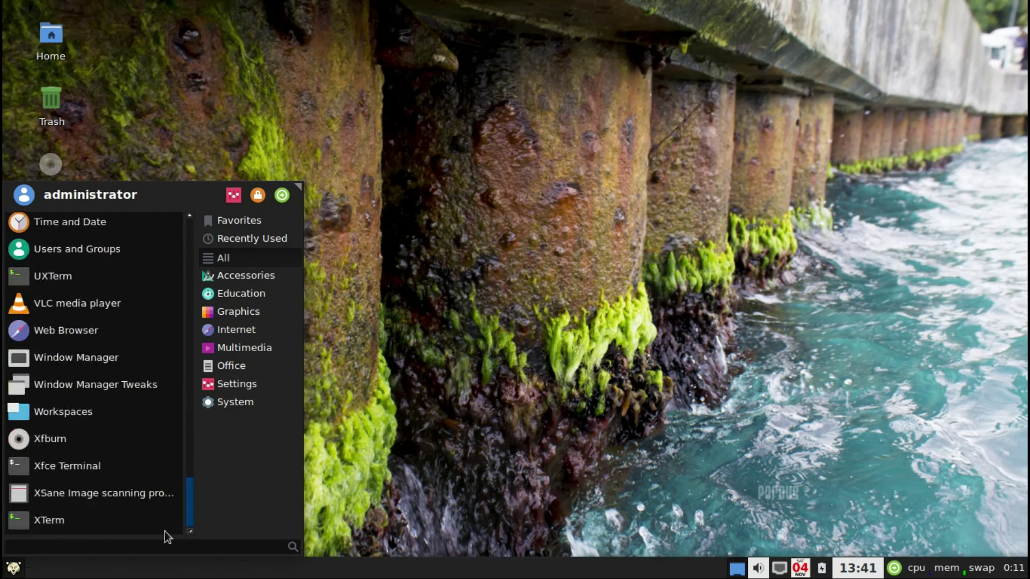
Browse the Accessories, Education, Graphics, Multimedia, Internet, Office and Settings categories of the applications menu.
click(240, 276)
scroll(178, 350, down, 2)
click(224, 298)
click(233, 314)
click(233, 348)
click(236, 331)
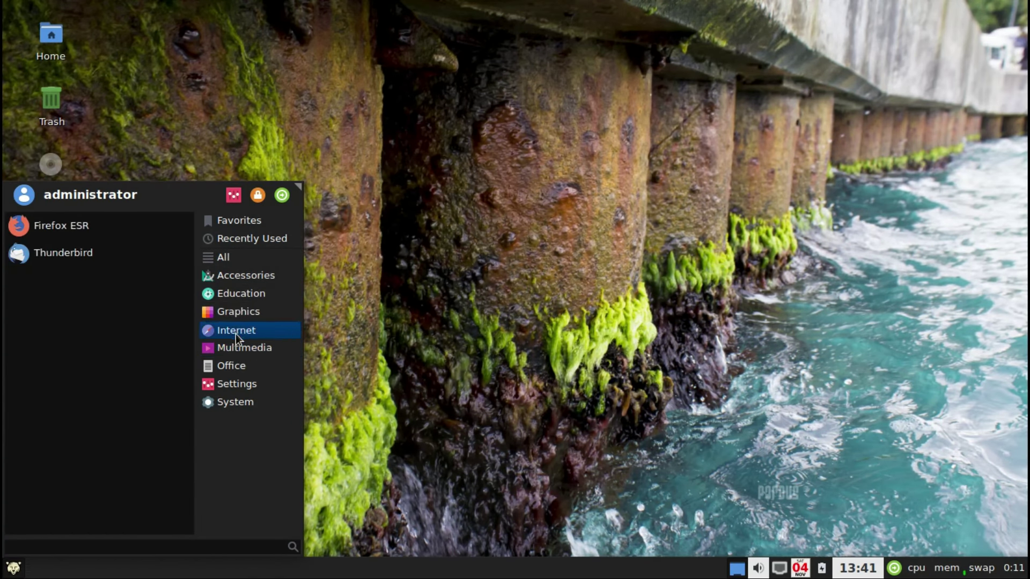
click(236, 369)
click(239, 386)
drag(191, 317, 168, 533)
Launch Task Manager from the System category and tile its window to the right half of the desktop.
click(236, 396)
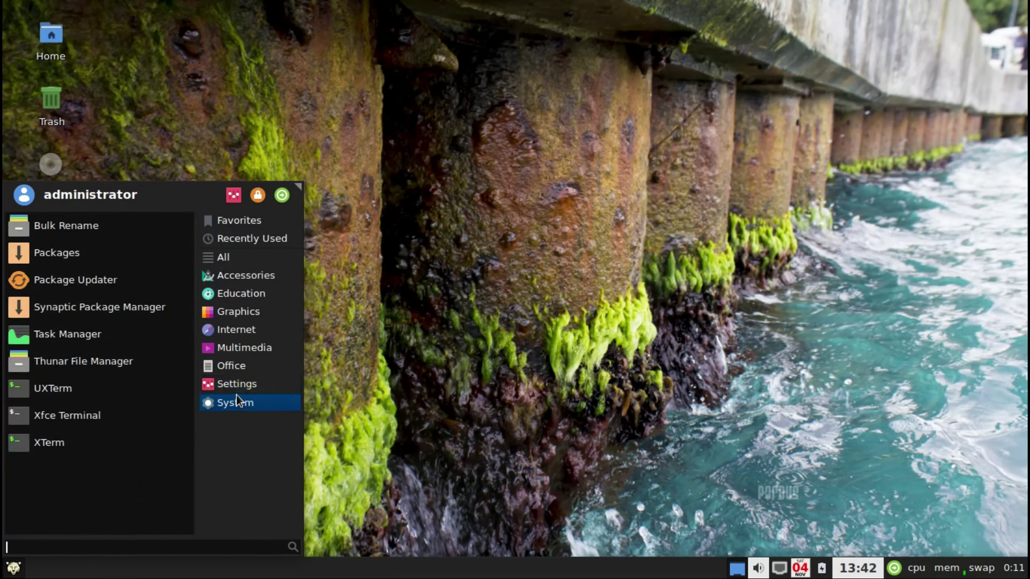
click(74, 333)
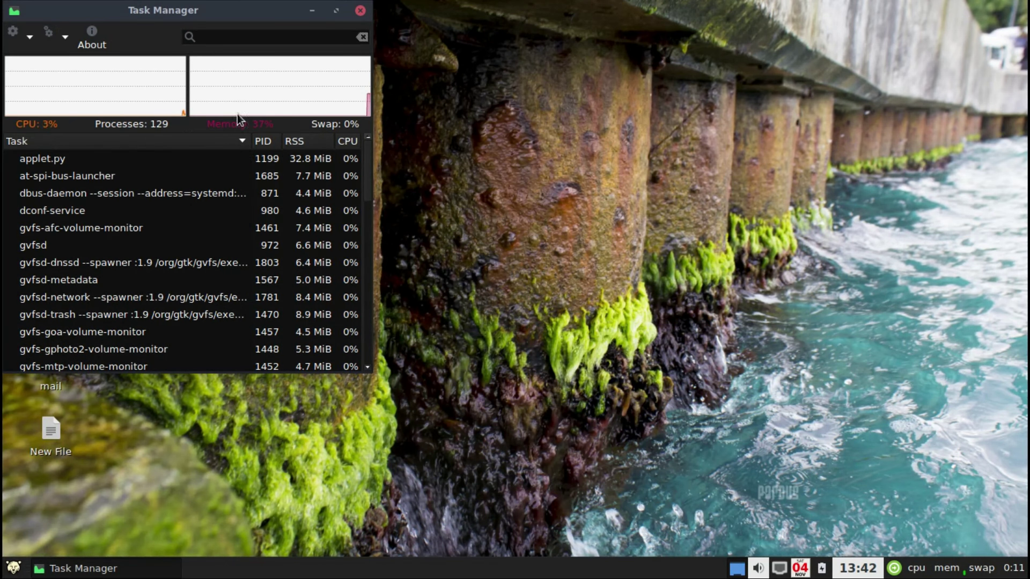
drag(284, 11, 1026, 161)
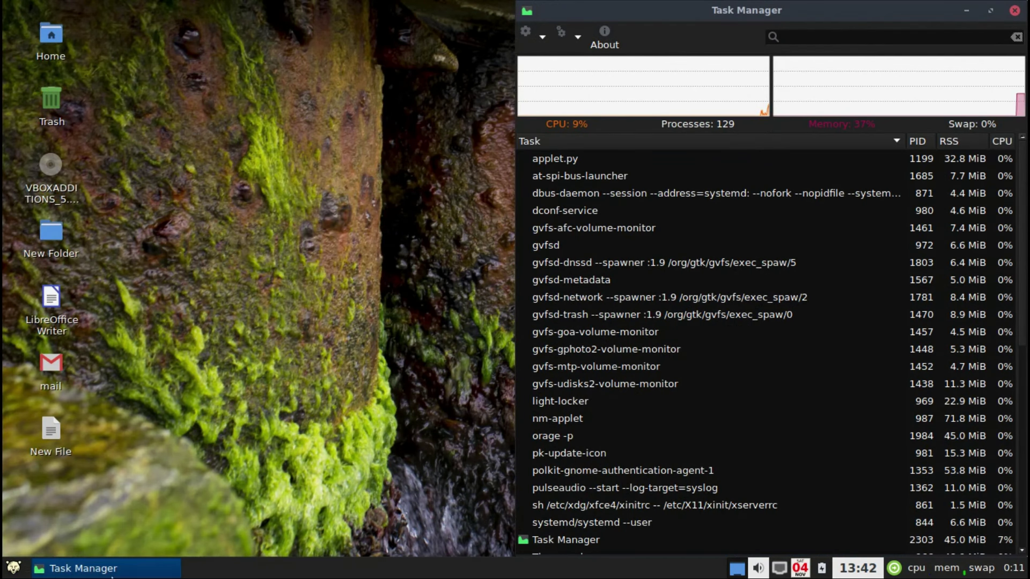
Widen the applications menu, and view the home folder in the File Manager.
click(14, 568)
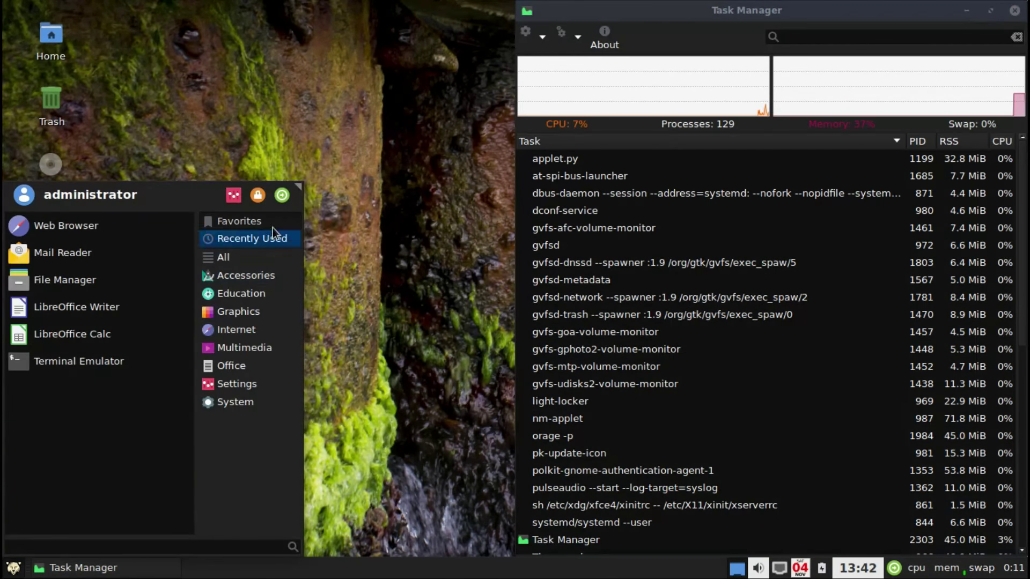
drag(297, 186, 374, 176)
click(59, 290)
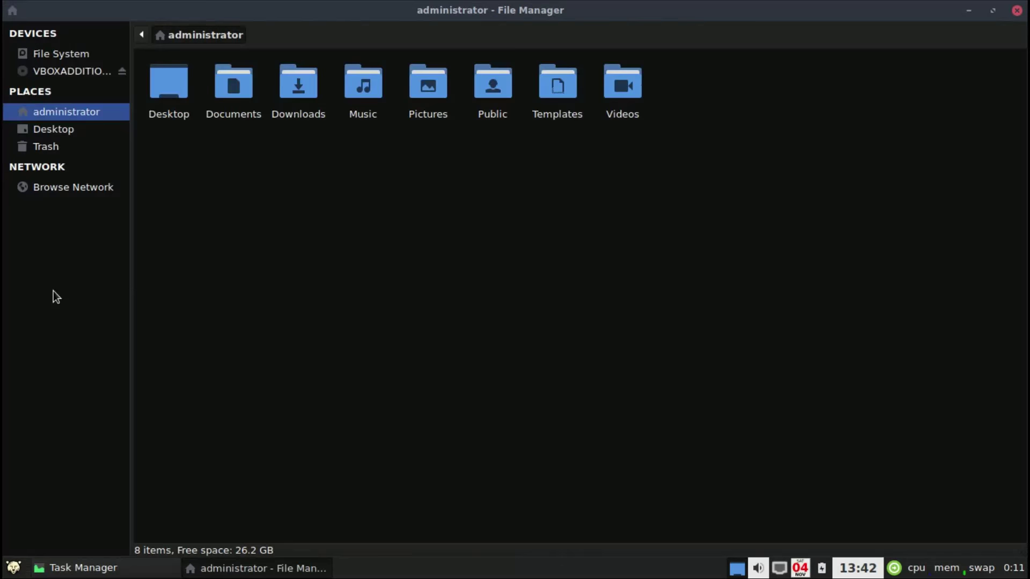
click(1017, 10)
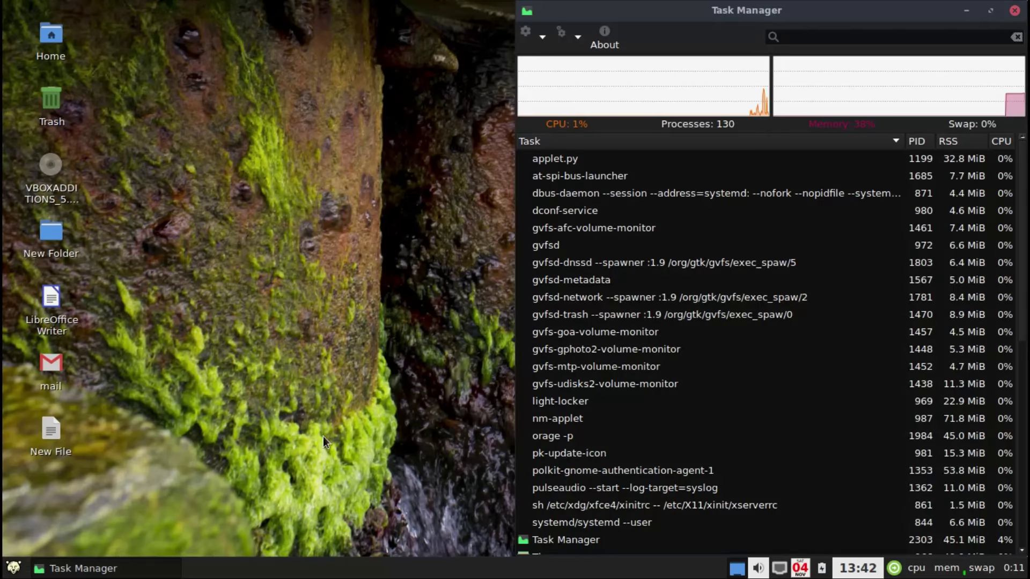
End the desktop session from the applications menu.
click(14, 567)
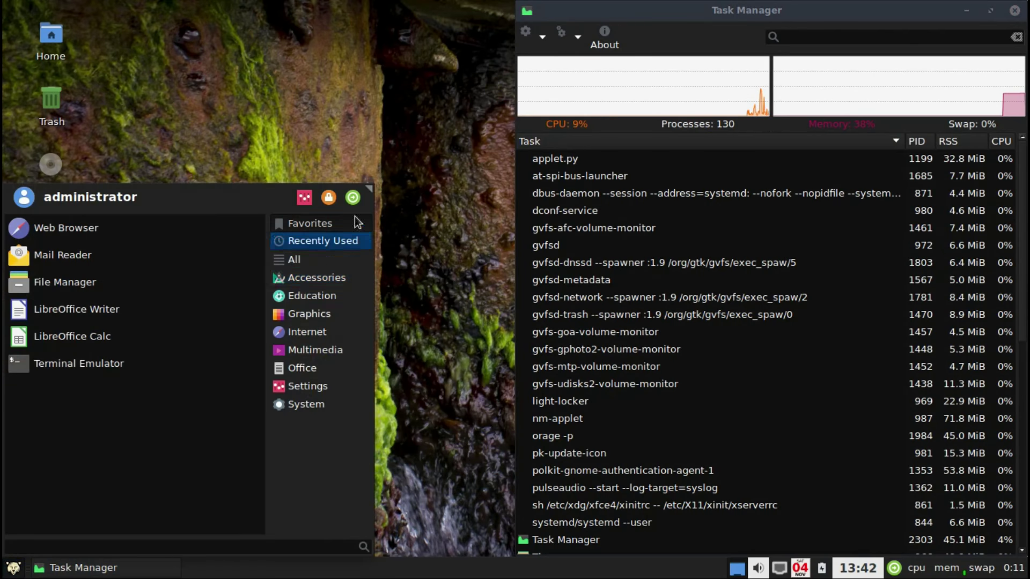
click(353, 197)
click(587, 250)
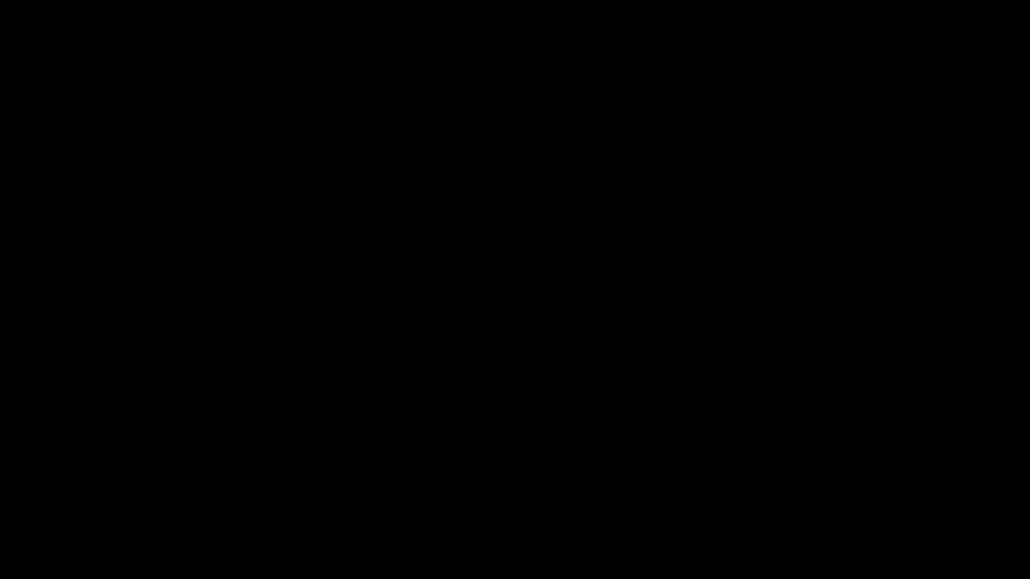